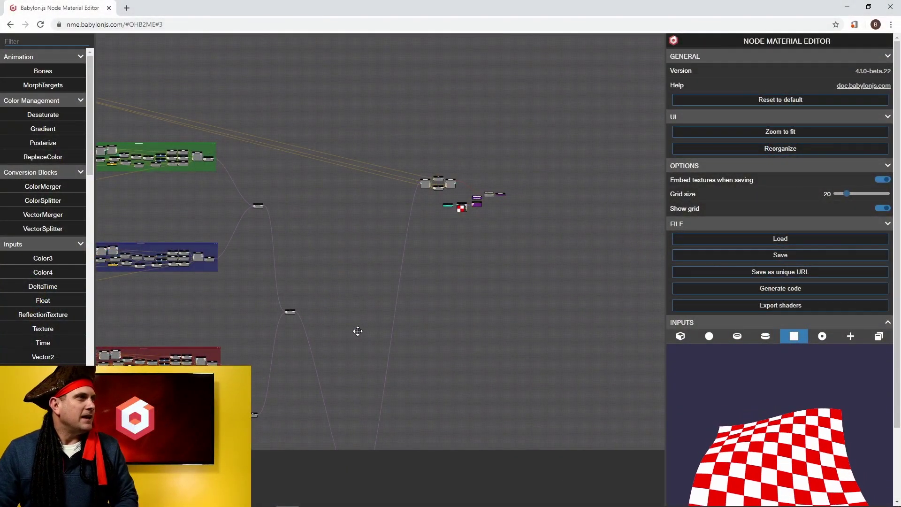
# Switch the toggle input node's Value on so the preview plane ripples
pyautogui.moveTo(309, 279); pyautogui.dragTo(414, 258)
pyautogui.moveTo(274, 213); pyautogui.dragTo(469, 215)
pyautogui.moveTo(437, 305); pyautogui.dragTo(417, 71)
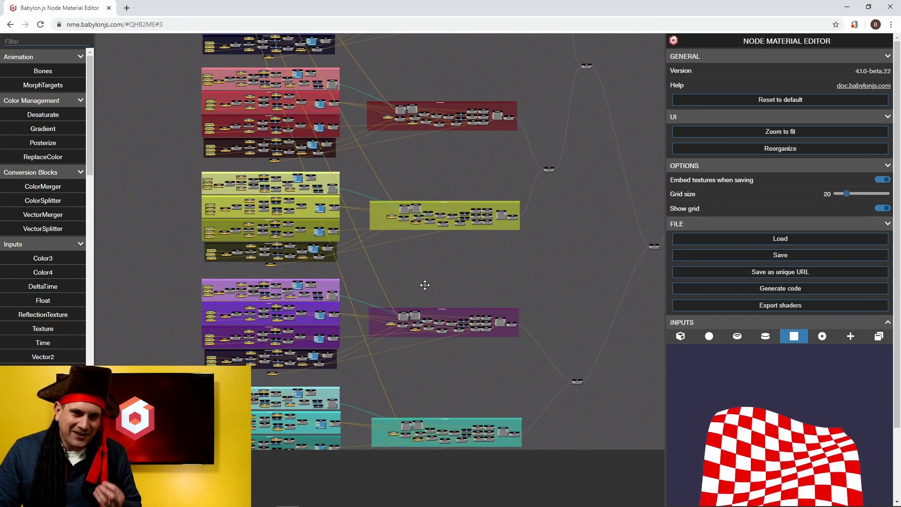
pyautogui.moveTo(425, 285); pyautogui.dragTo(437, 249)
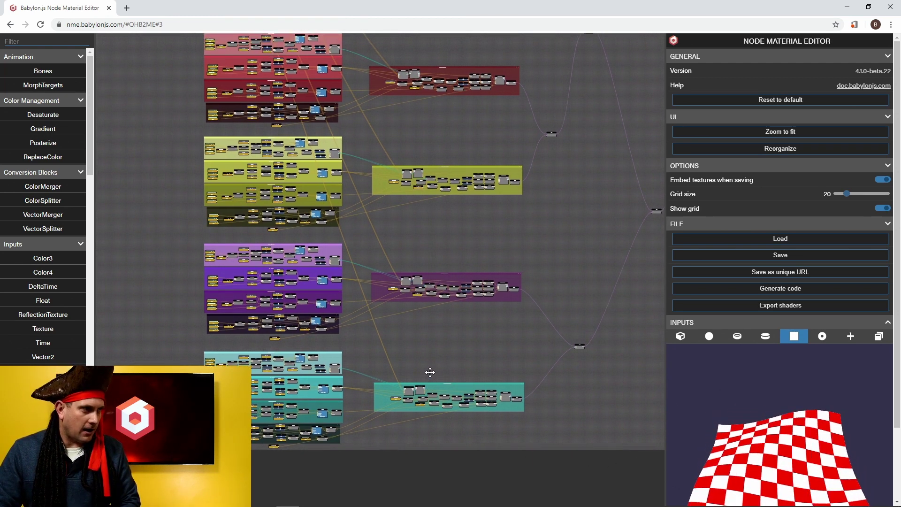
pyautogui.moveTo(429, 370); pyautogui.dragTo(460, 301)
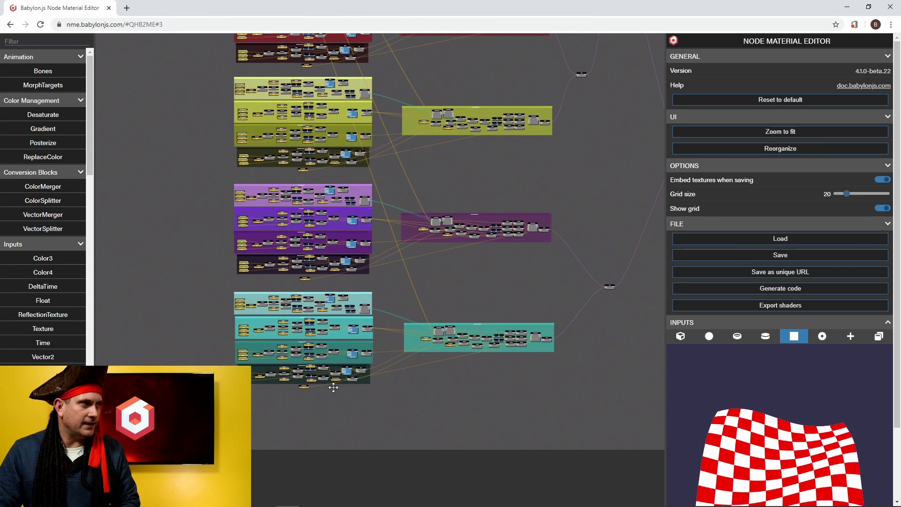
pyautogui.click(304, 386)
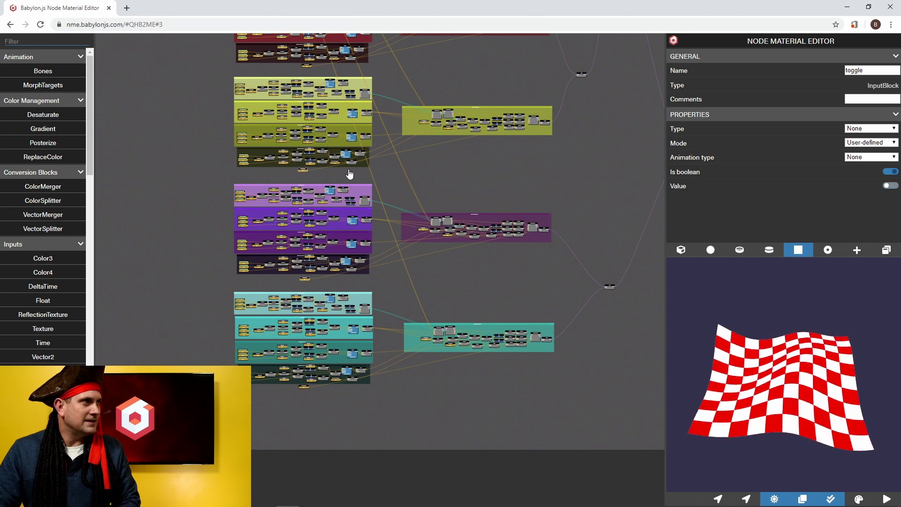
pyautogui.click(889, 186)
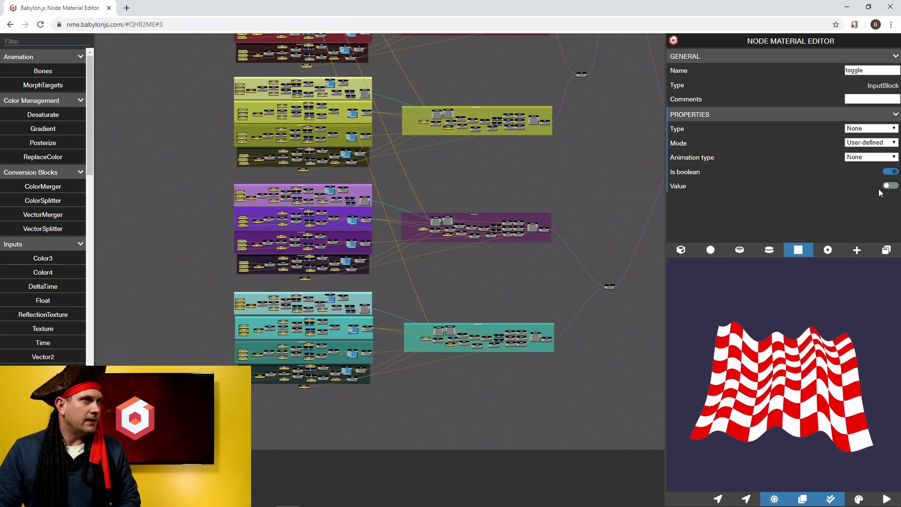
# Flip the toggle value off and back on to compare, leaving it on
pyautogui.moveTo(513, 90); pyautogui.dragTo(294, 271)
pyautogui.click(300, 247)
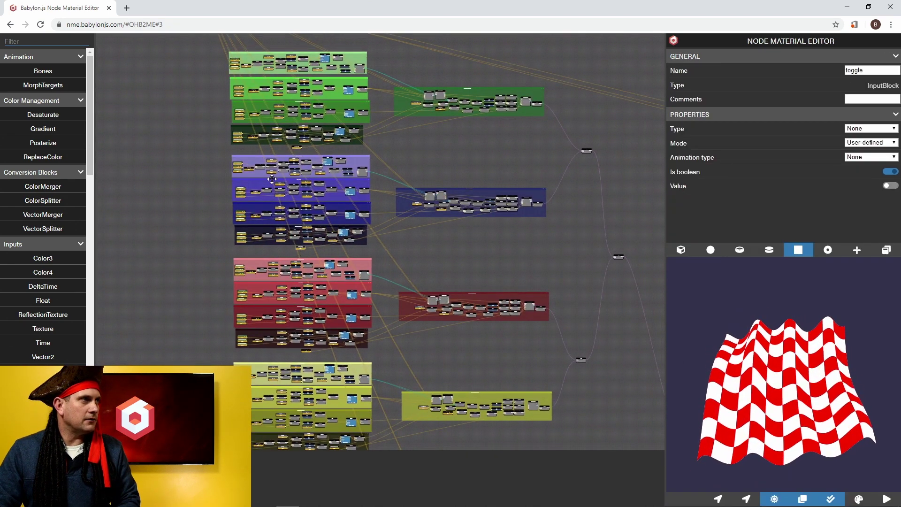
pyautogui.click(889, 186)
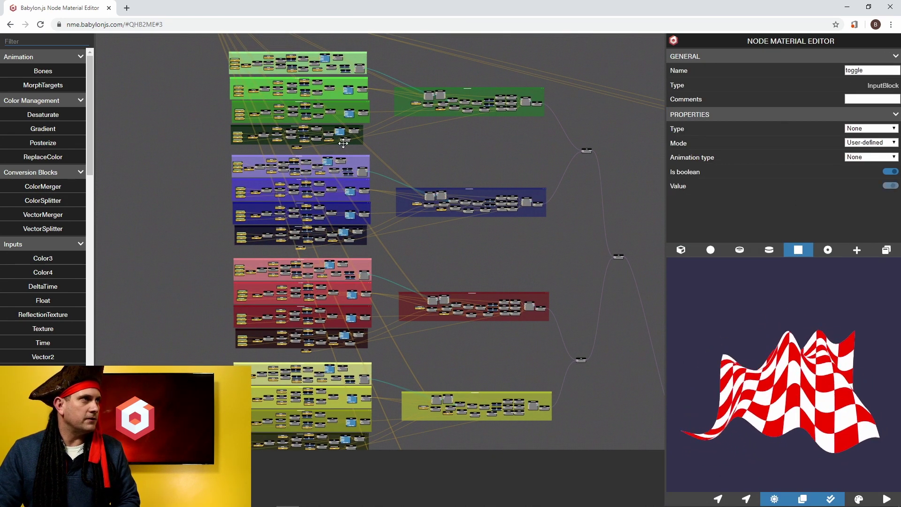
pyautogui.click(889, 186)
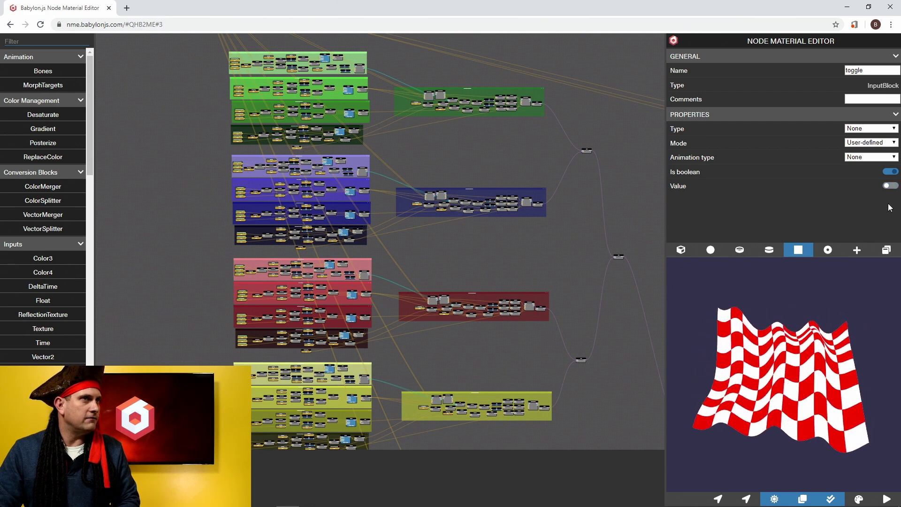
pyautogui.click(890, 185)
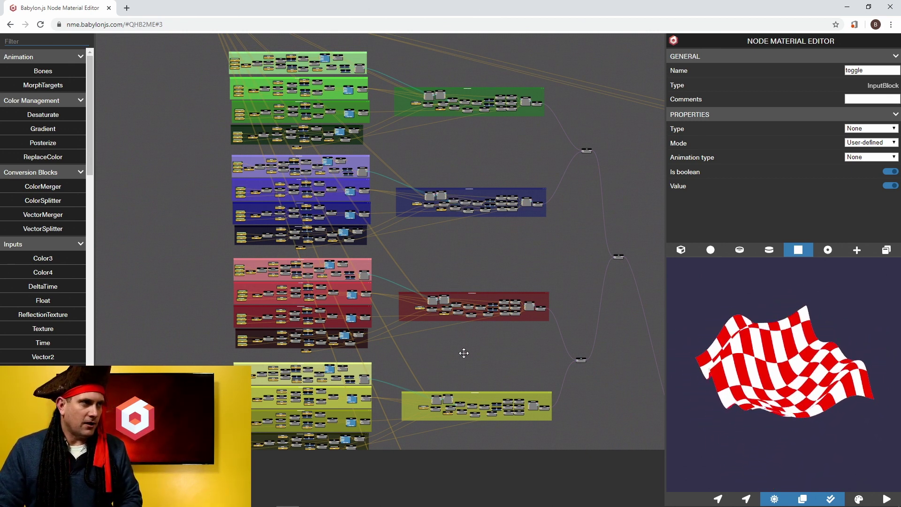
# Pan down to the teal wave frames and zoom in on their nodes
pyautogui.moveTo(464, 354); pyautogui.dragTo(453, 50)
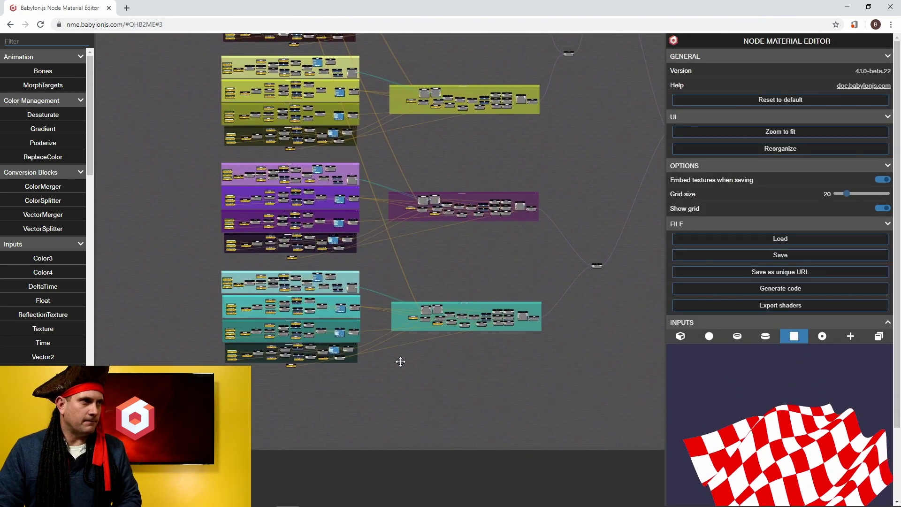
pyautogui.moveTo(401, 364); pyautogui.dragTo(423, 326)
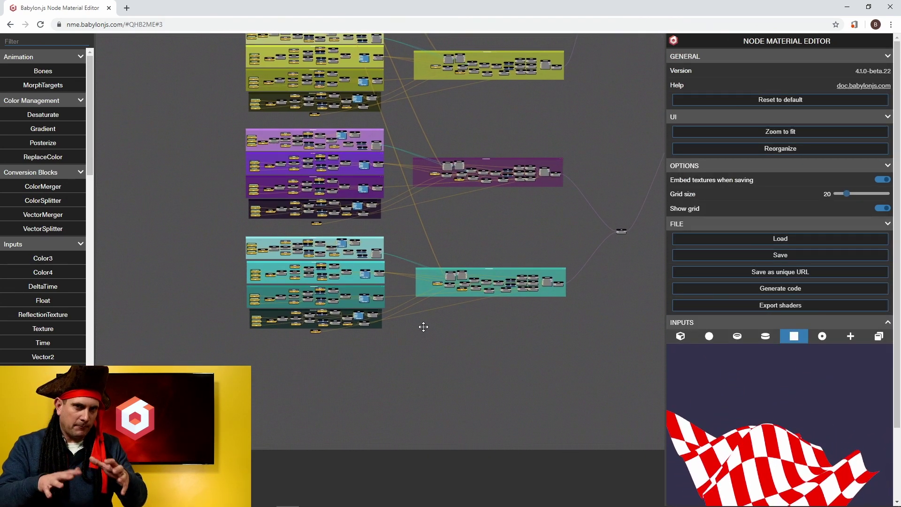
pyautogui.scroll(3, 423, 327)
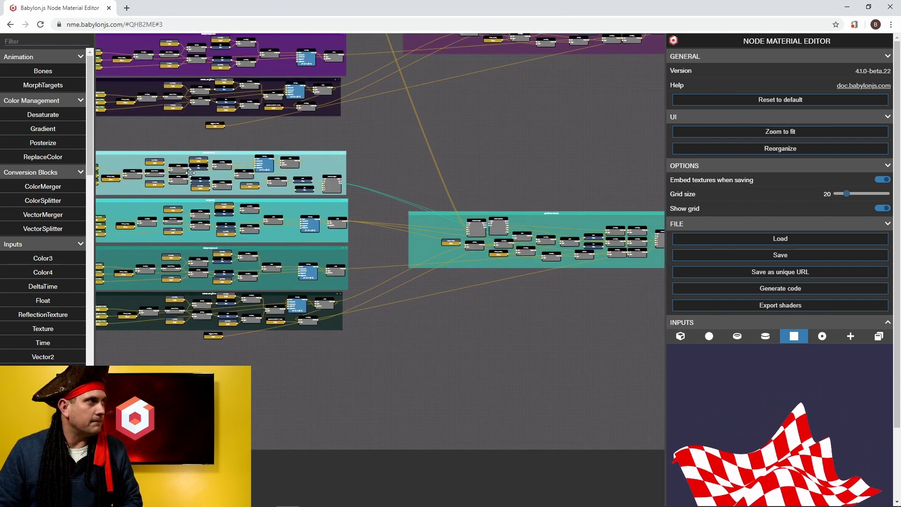
pyautogui.scroll(2, 396, 326)
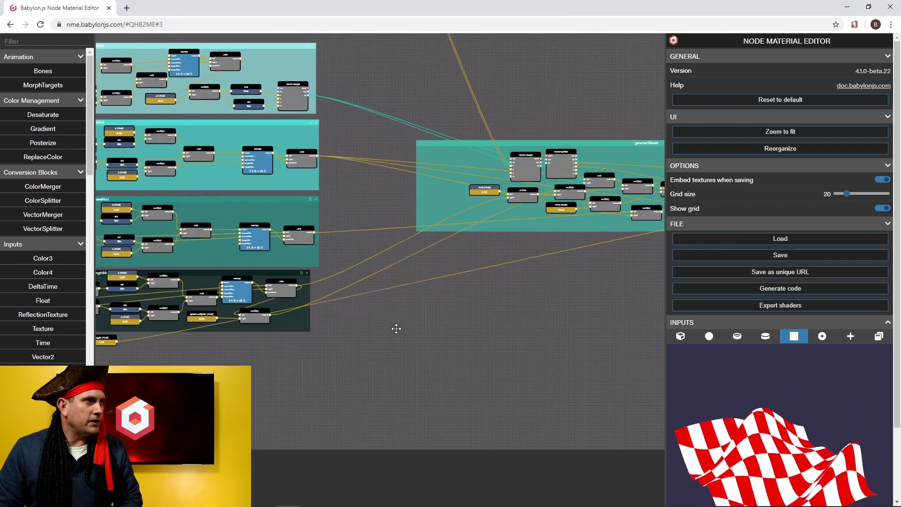
# Add two Divide nodes to the graph, one stacked below the other
pyautogui.click(13, 40)
pyautogui.write('divi')
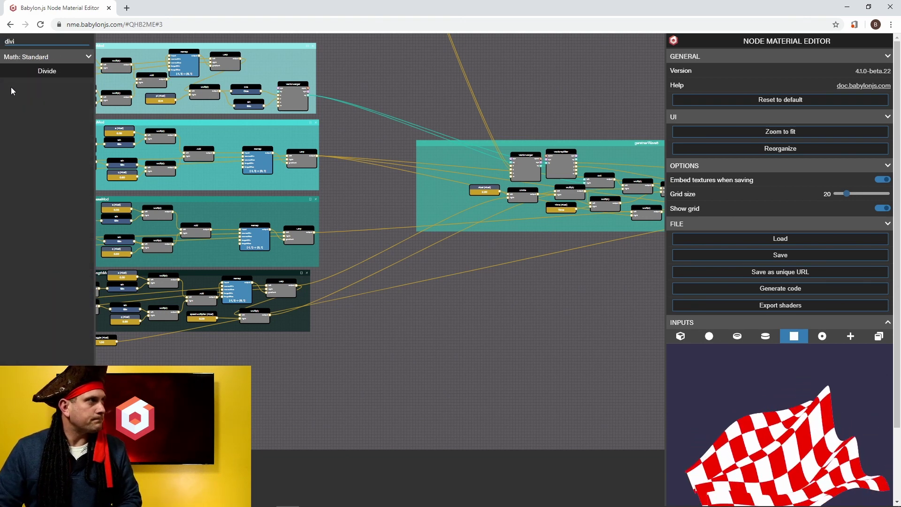
pyautogui.moveTo(47, 71); pyautogui.dragTo(390, 267)
pyautogui.moveTo(50, 71); pyautogui.dragTo(389, 288)
pyautogui.click(366, 267)
pyautogui.click(378, 297)
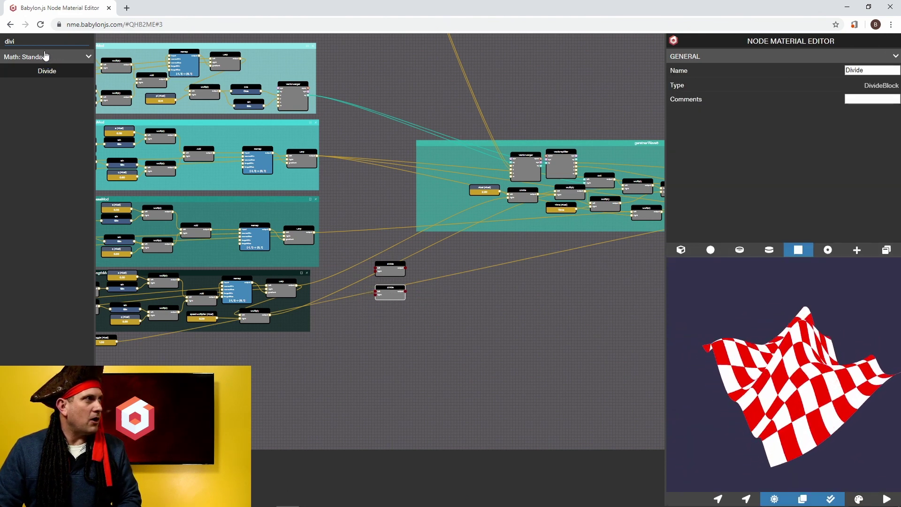
# Add a Float input named resolution beside the Divides, with Type set to Visible
pyautogui.write('float')
pyautogui.moveTo(38, 71); pyautogui.dragTo(335, 279)
pyautogui.scroll(5, 335, 279)
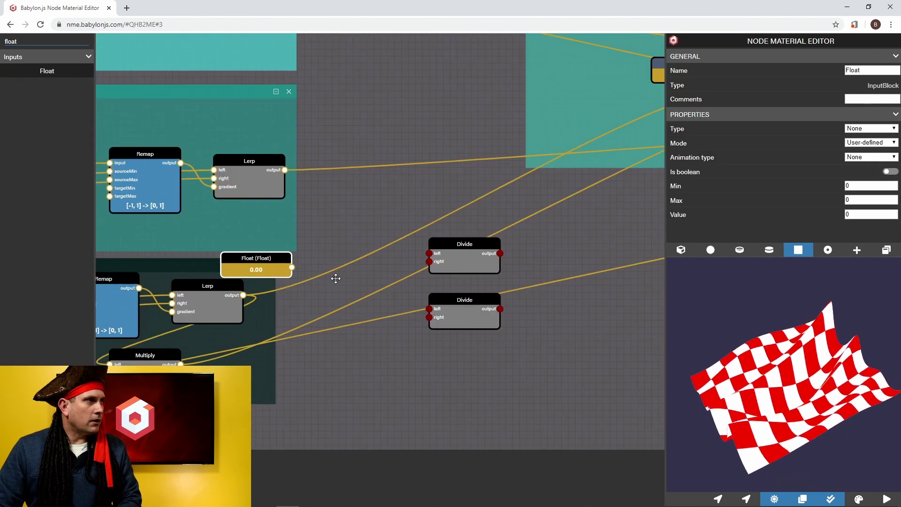
pyautogui.moveTo(271, 256); pyautogui.dragTo(333, 283)
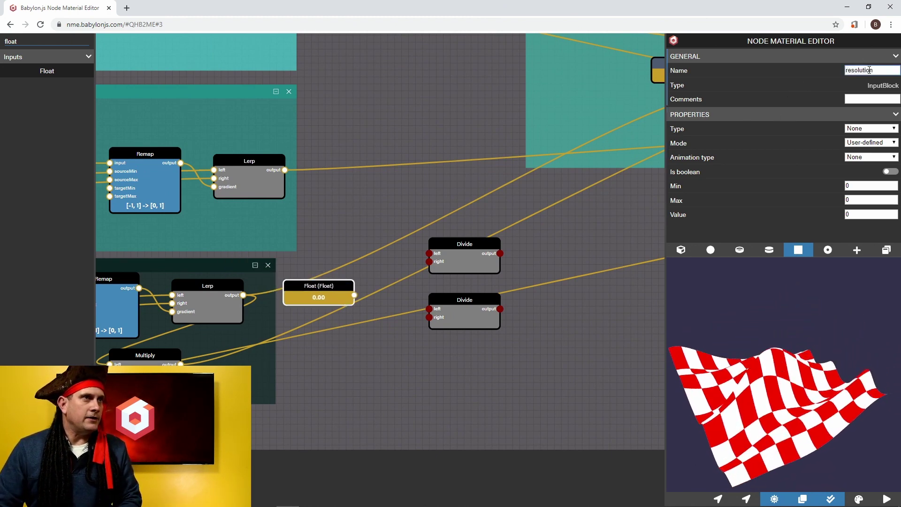
pyautogui.click(855, 129)
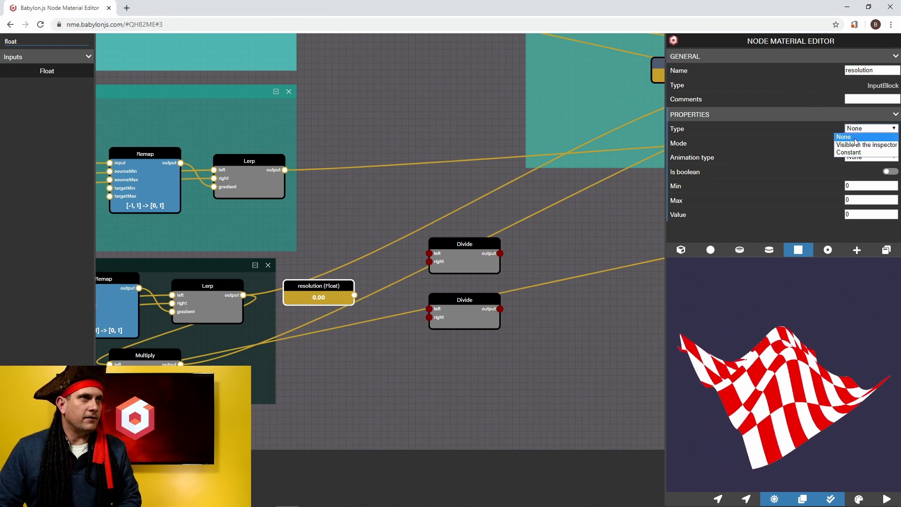
pyautogui.click(855, 145)
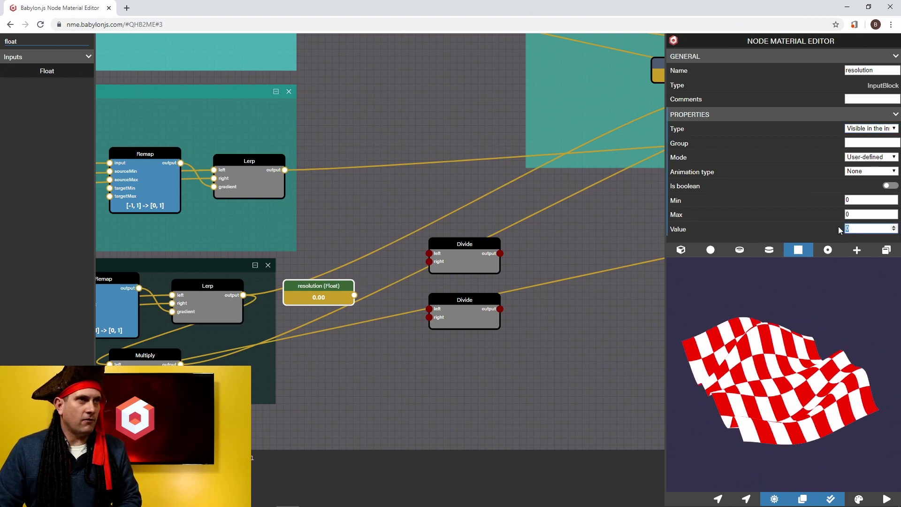
# Set resolution to 1 and wire resolution and Lerp into the top Divide
pyautogui.write('1')
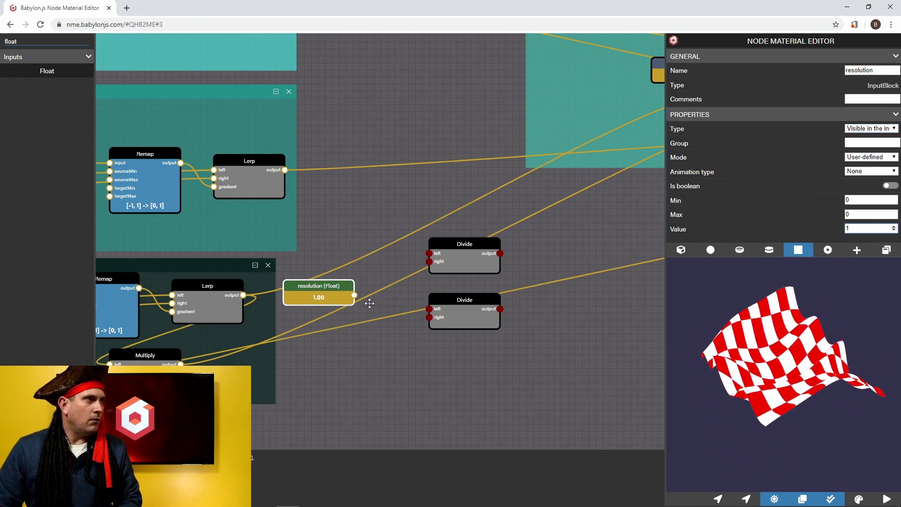
pyautogui.moveTo(350, 295); pyautogui.dragTo(350, 309)
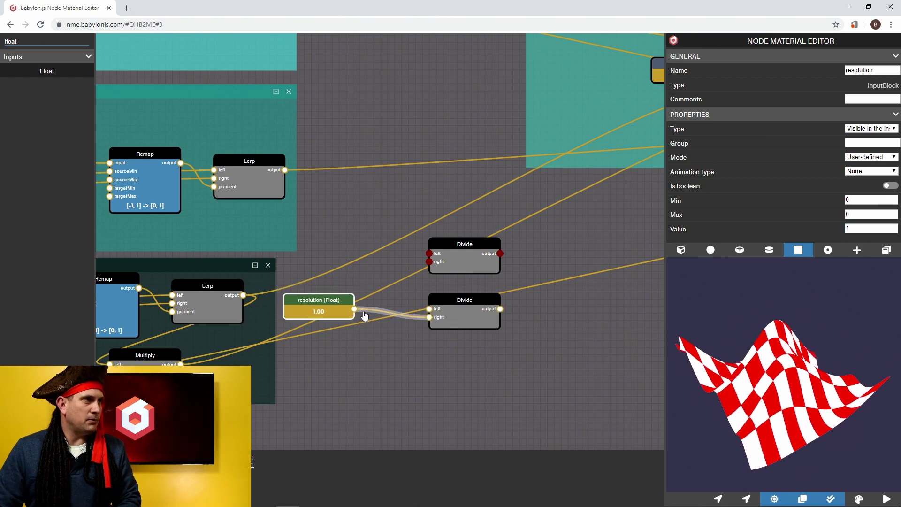
pyautogui.moveTo(429, 263); pyautogui.dragTo(429, 261)
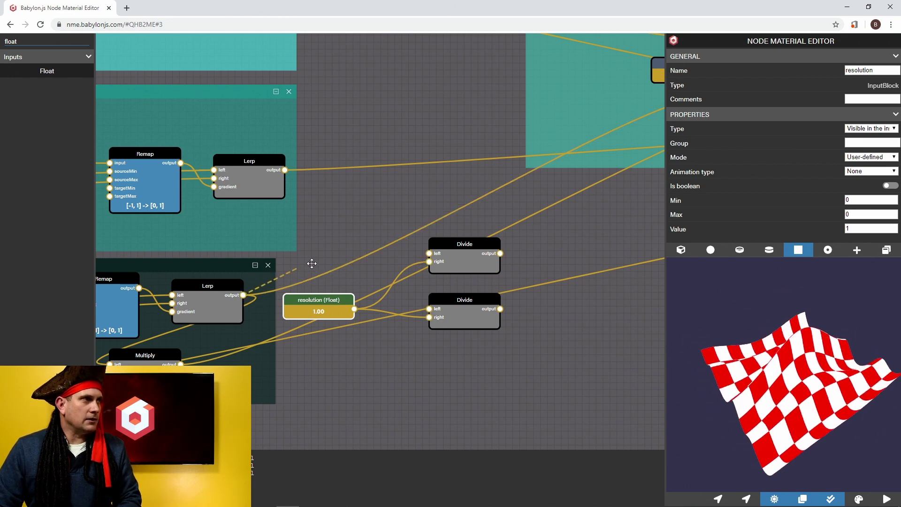
pyautogui.moveTo(392, 242); pyautogui.dragTo(429, 252)
# Wire the wave output into the second Divide's left input
pyautogui.scroll(-5, 256, 307)
pyautogui.click(460, 344)
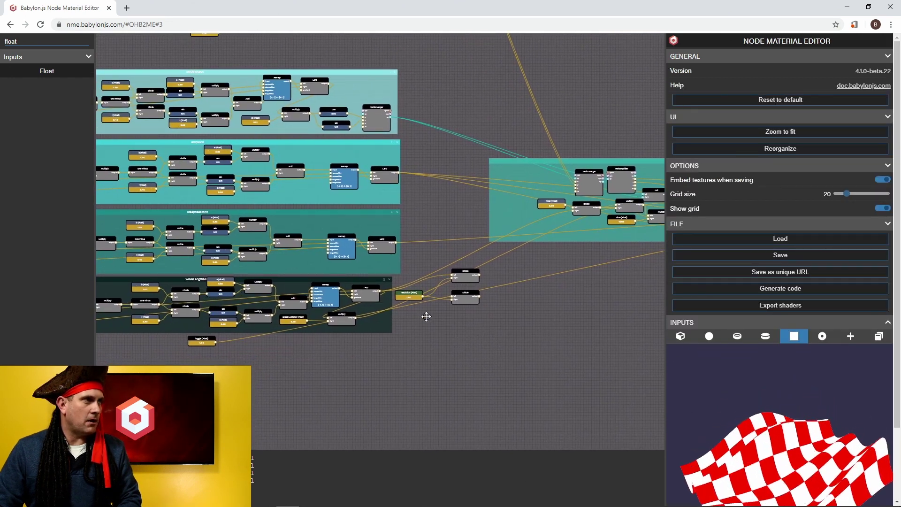
pyautogui.scroll(5, 382, 324)
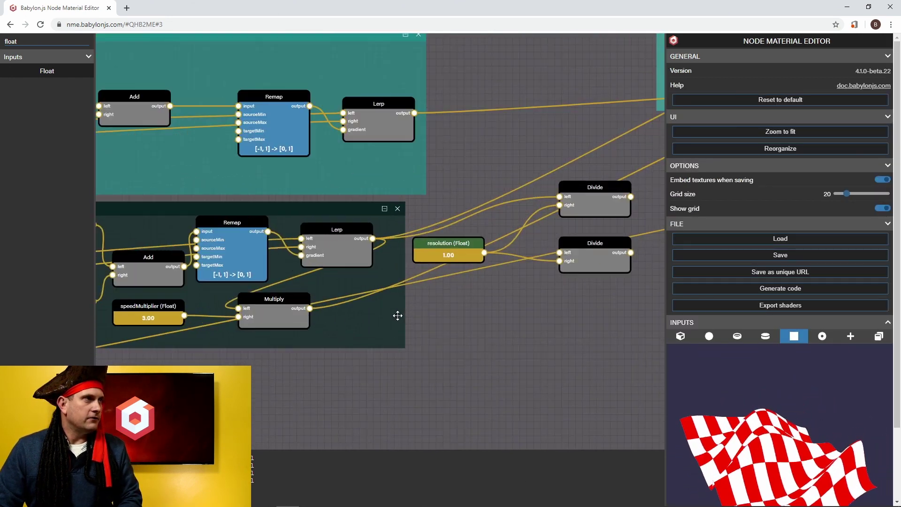
pyautogui.moveTo(362, 230); pyautogui.dragTo(577, 184)
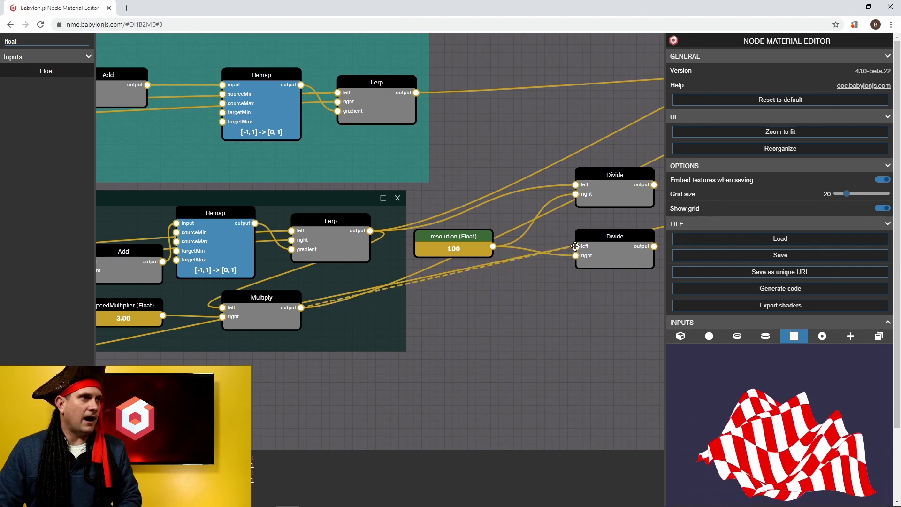
pyautogui.click(587, 243)
pyautogui.moveTo(586, 312); pyautogui.dragTo(330, 396)
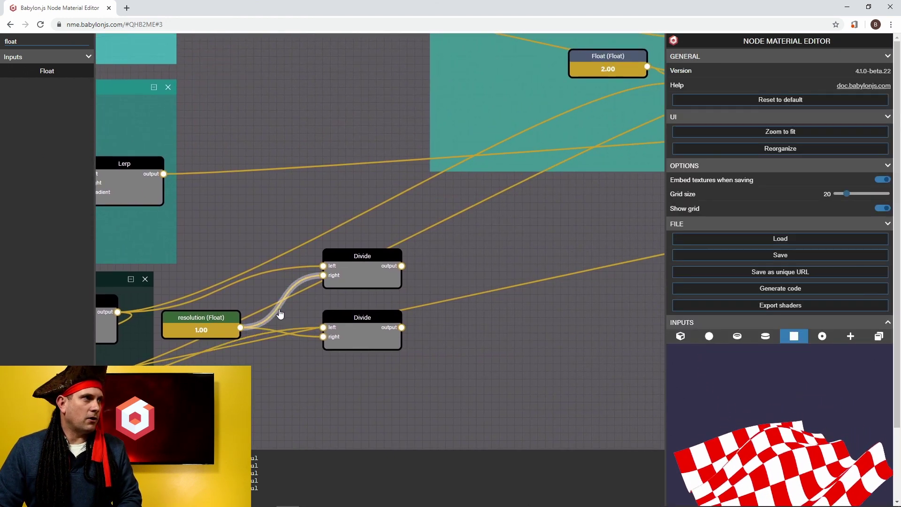
# Move the resolution node up and left, then inspect a Divide node's properties
pyautogui.scroll(-10, 280, 314)
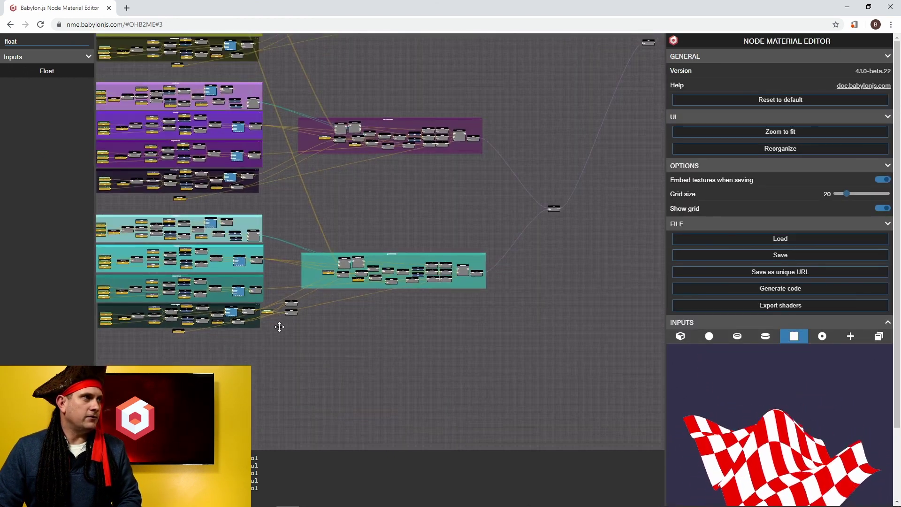
pyautogui.moveTo(285, 328); pyautogui.dragTo(169, 51)
pyautogui.moveTo(196, 144); pyautogui.dragTo(287, 357)
pyautogui.moveTo(259, 262); pyautogui.dragTo(231, 192)
pyautogui.scroll(-2, 500, 352)
pyautogui.moveTo(557, 399); pyautogui.dragTo(451, 211)
pyautogui.scroll(4, 401, 280)
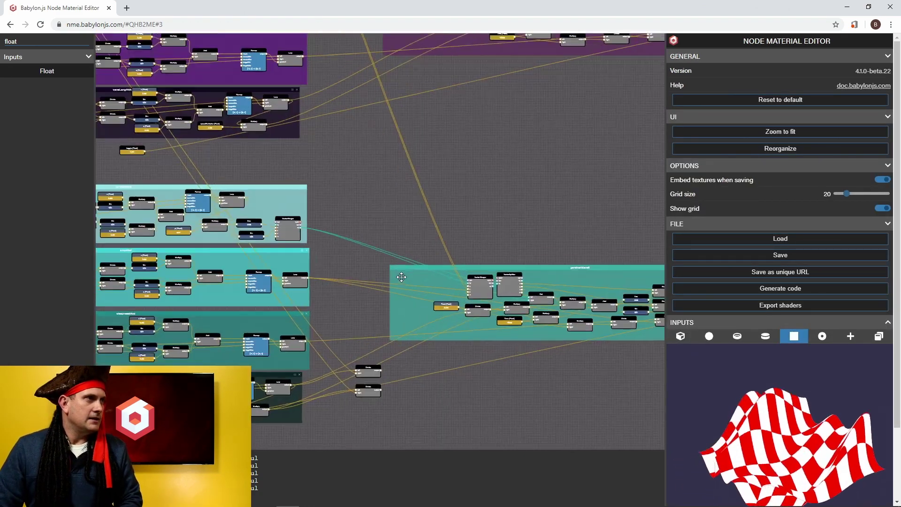
pyautogui.click(373, 362)
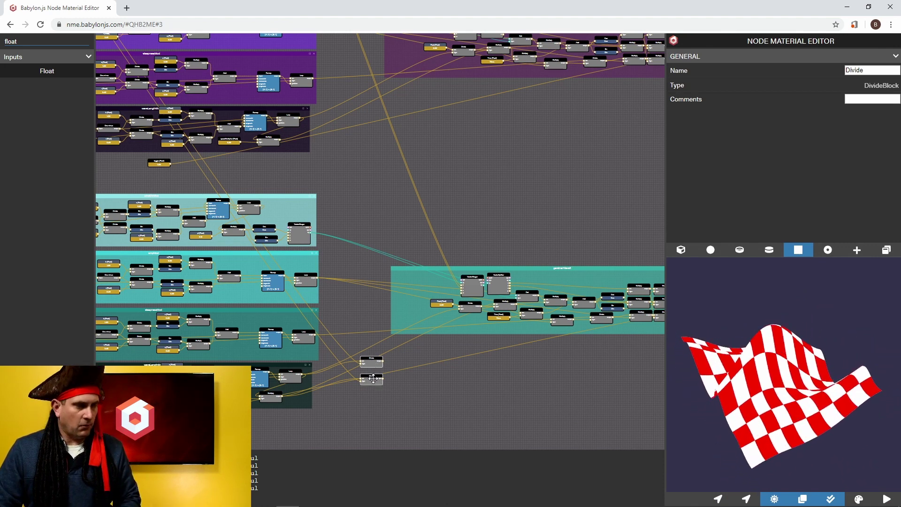
# Pan up through the frame groups to the green Gerstner wave frame and Divides
pyautogui.moveTo(422, 133); pyautogui.dragTo(402, 244)
pyautogui.moveTo(393, 120); pyautogui.dragTo(416, 316)
pyautogui.moveTo(418, 202); pyautogui.dragTo(418, 305)
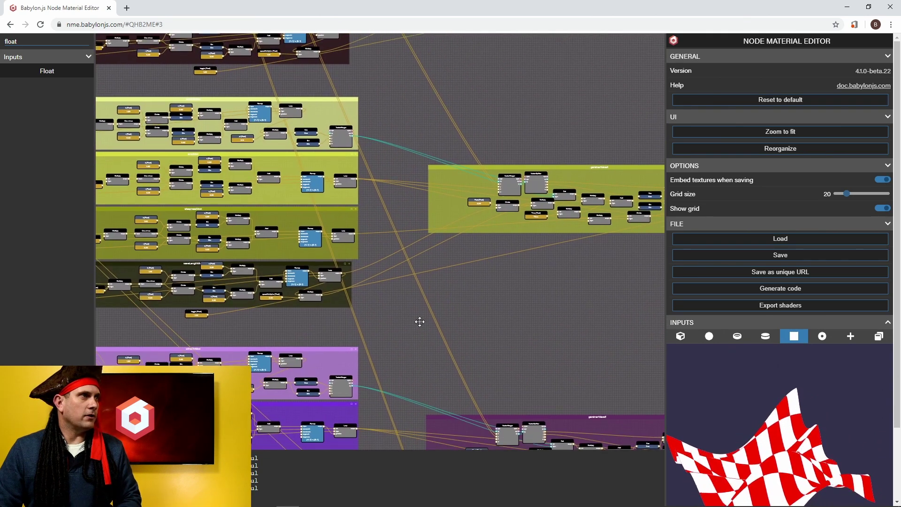
pyautogui.moveTo(394, 157); pyautogui.dragTo(410, 292)
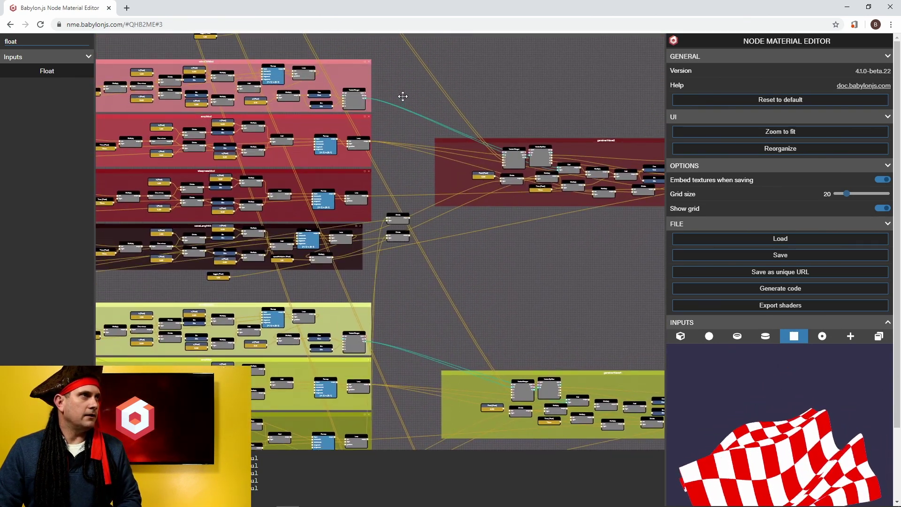
pyautogui.moveTo(402, 96); pyautogui.dragTo(409, 388)
pyautogui.moveTo(429, 274); pyautogui.dragTo(430, 293)
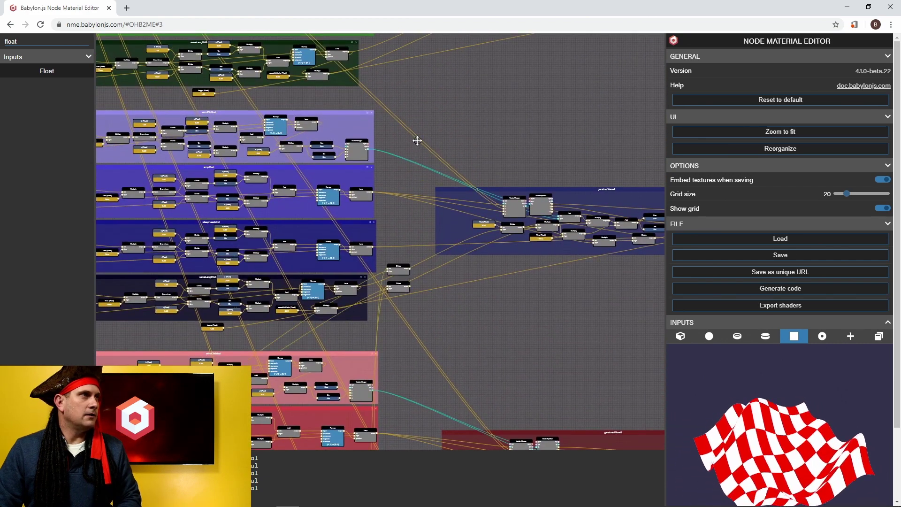
pyautogui.moveTo(417, 139); pyautogui.dragTo(431, 323)
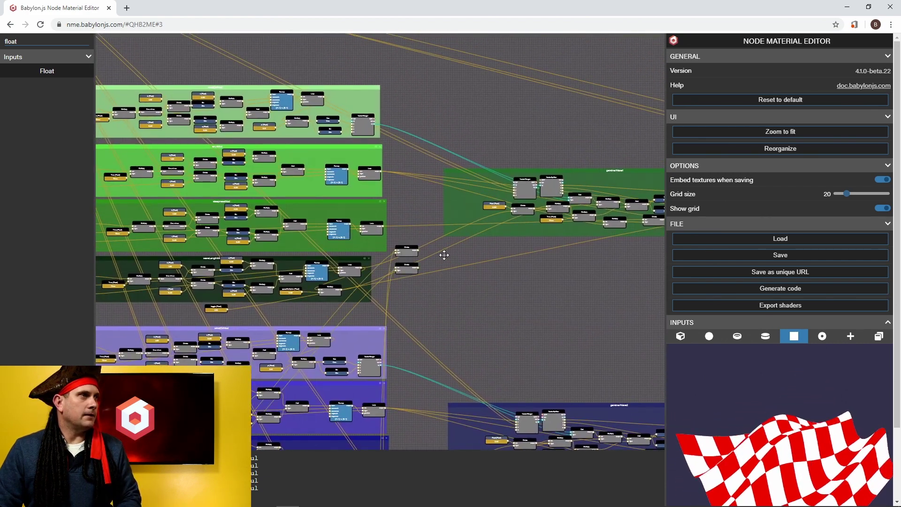
pyautogui.scroll(5, 413, 274)
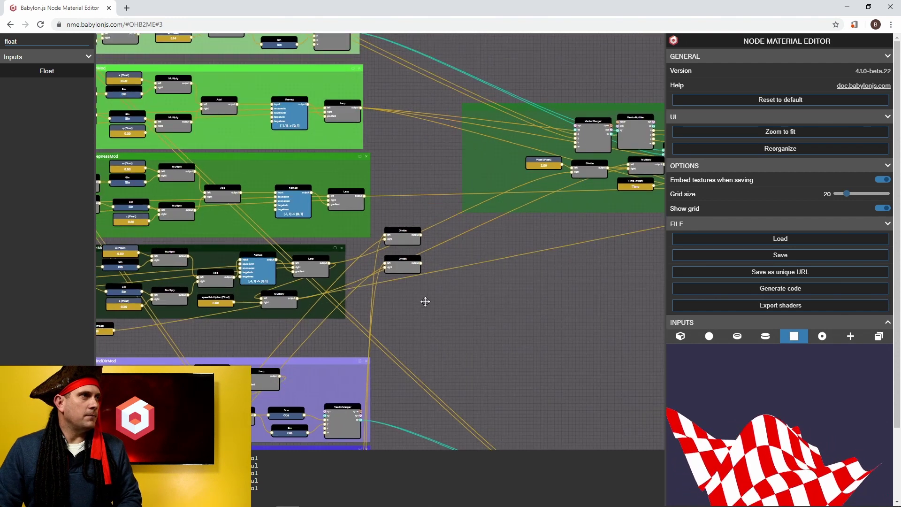
# Connect the Lerp and Multiply outputs to the two Divides' left inputs
pyautogui.scroll(5, 420, 317)
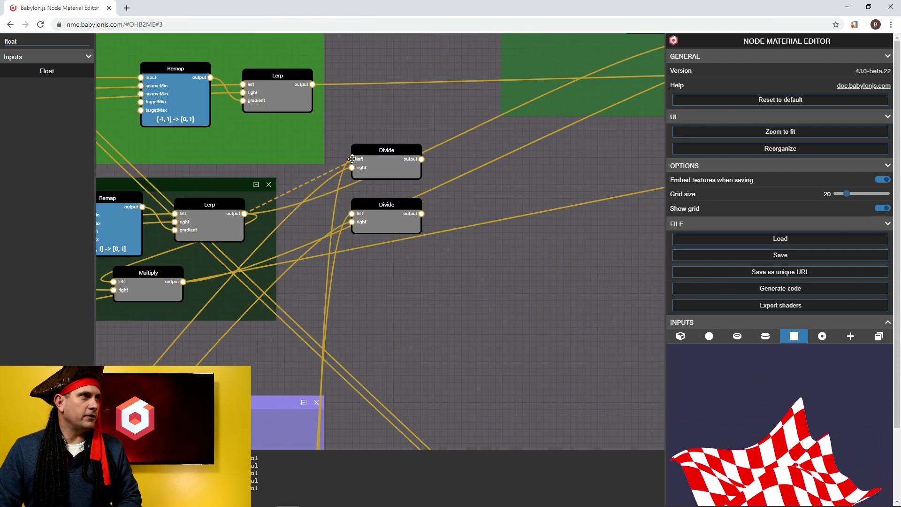
pyautogui.moveTo(352, 159); pyautogui.dragTo(353, 159)
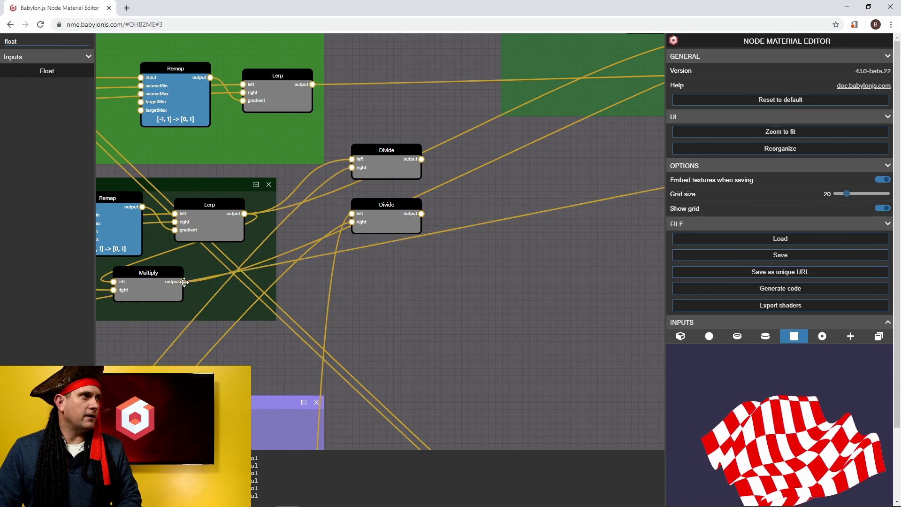
pyautogui.moveTo(350, 214); pyautogui.dragTo(352, 214)
pyautogui.scroll(-3, 469, 237)
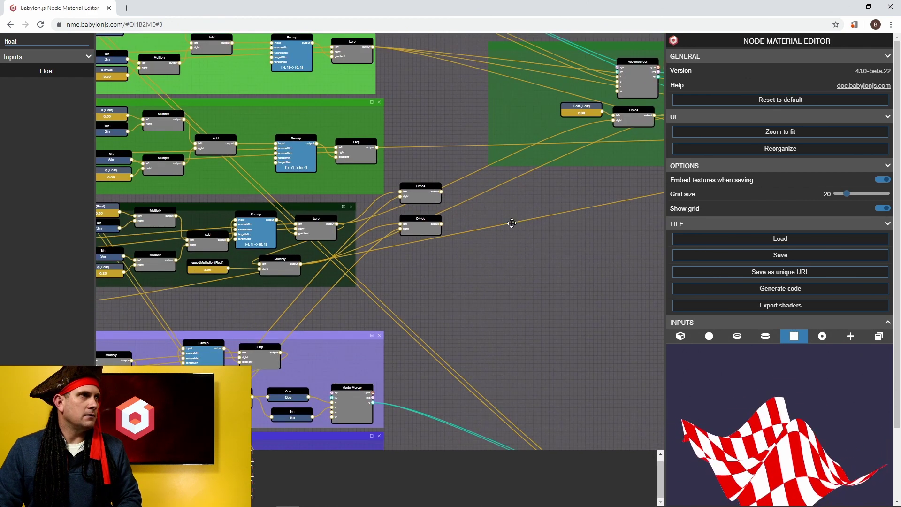
# Collapse gerstnerWave1 and link both Divide outputs to its right inputs
pyautogui.moveTo(516, 219); pyautogui.dragTo(409, 277)
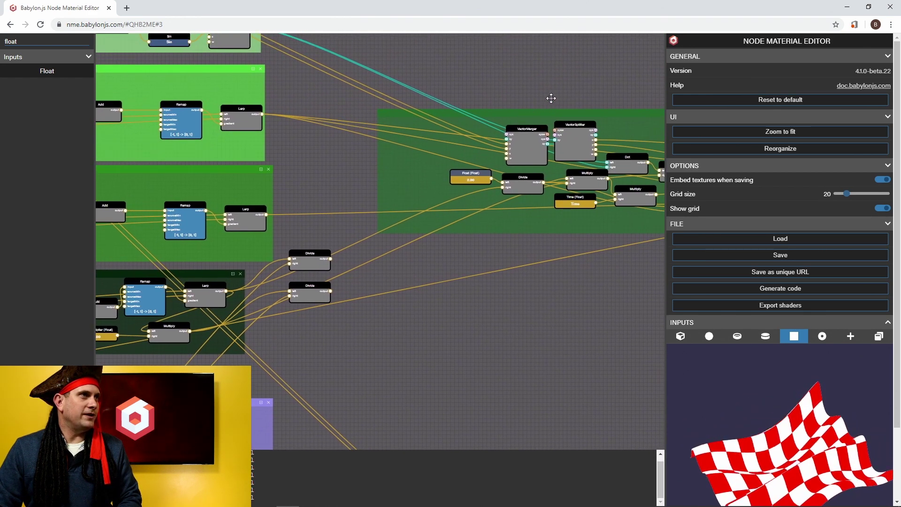
pyautogui.moveTo(547, 96); pyautogui.dragTo(486, 113)
pyautogui.doubleClick(486, 121)
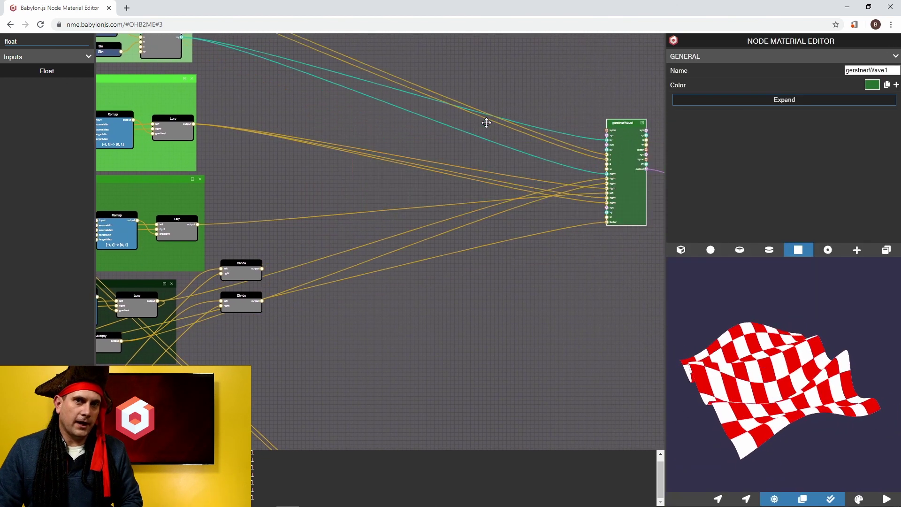
pyautogui.scroll(3, 438, 275)
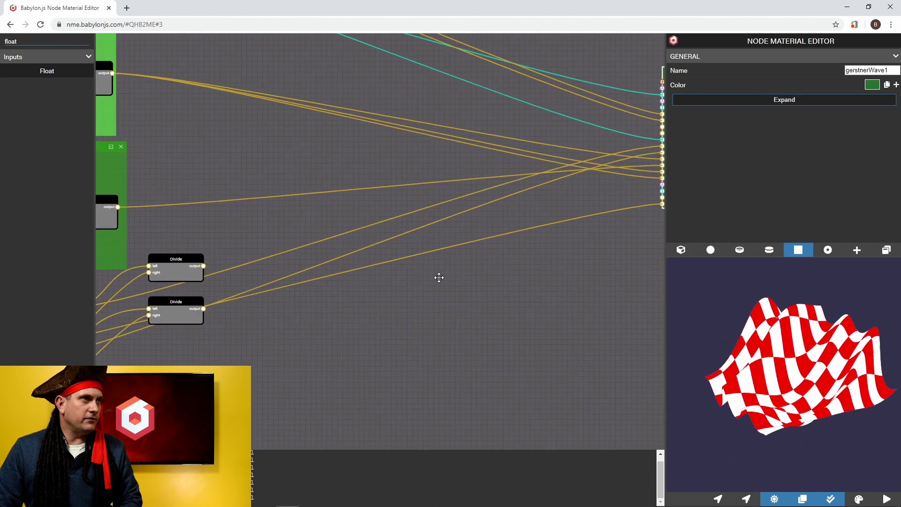
pyautogui.moveTo(442, 283); pyautogui.dragTo(375, 290)
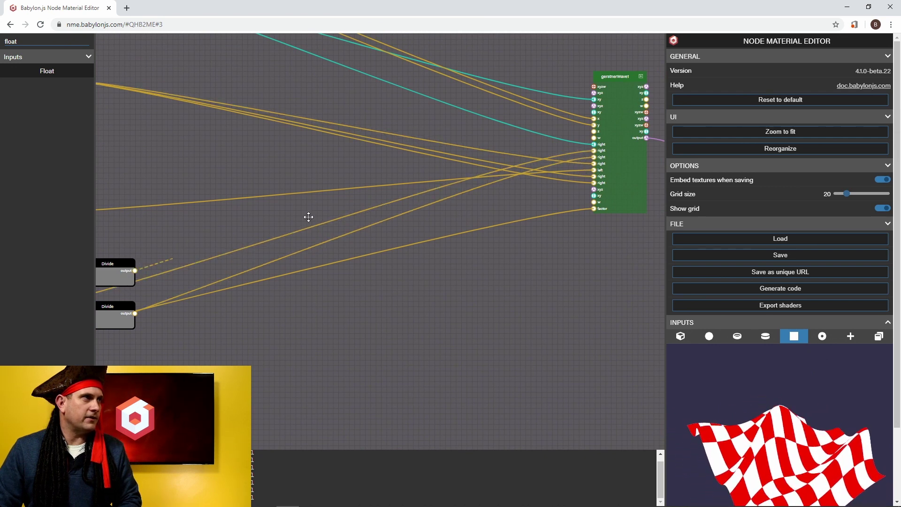
pyautogui.moveTo(575, 174); pyautogui.dragTo(594, 150)
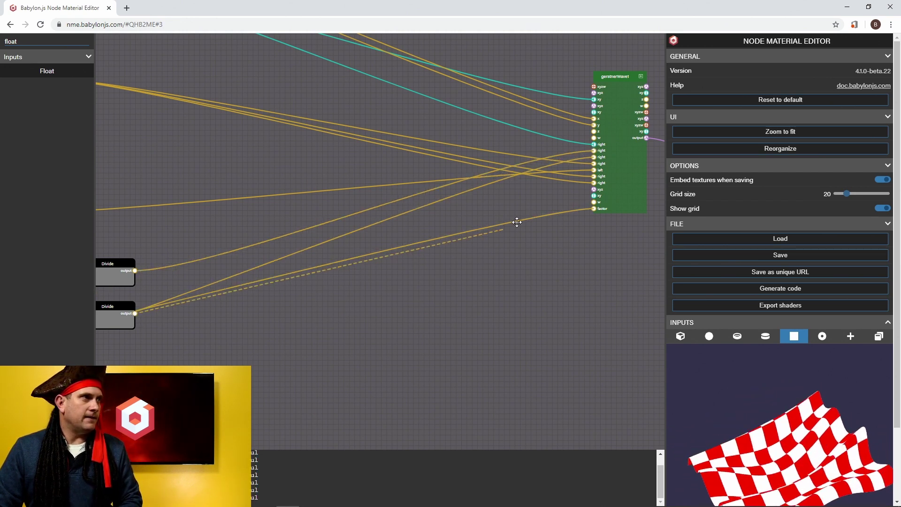
pyautogui.moveTo(575, 174); pyautogui.dragTo(593, 157)
# Move both Divide nodes inside the expanded gerstnerWave1 frame, then collapse it
pyautogui.scroll(8, 593, 157)
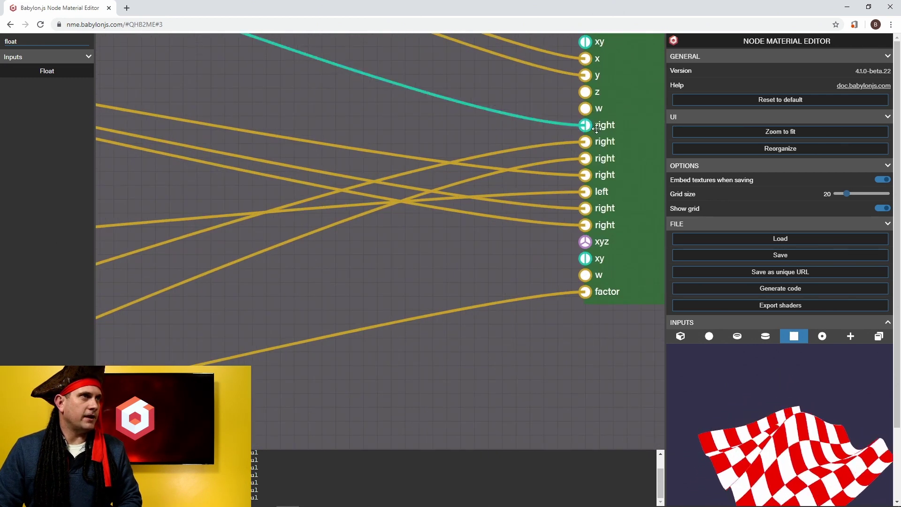
pyautogui.scroll(-5, 451, 224)
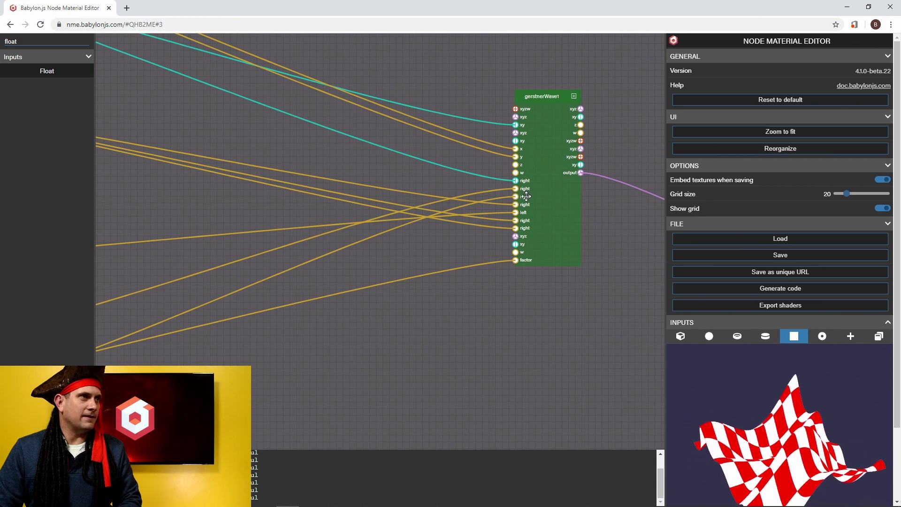
pyautogui.scroll(-3, 358, 301)
pyautogui.moveTo(358, 302); pyautogui.dragTo(482, 206)
pyautogui.moveTo(344, 297); pyautogui.dragTo(443, 245)
pyautogui.scroll(-2, 516, 179)
pyautogui.doubleClick(562, 127)
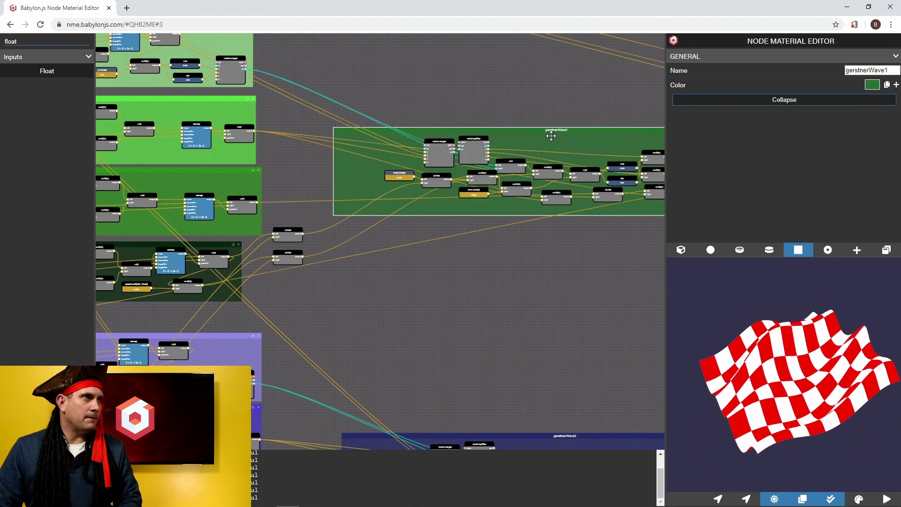
pyautogui.click(305, 220)
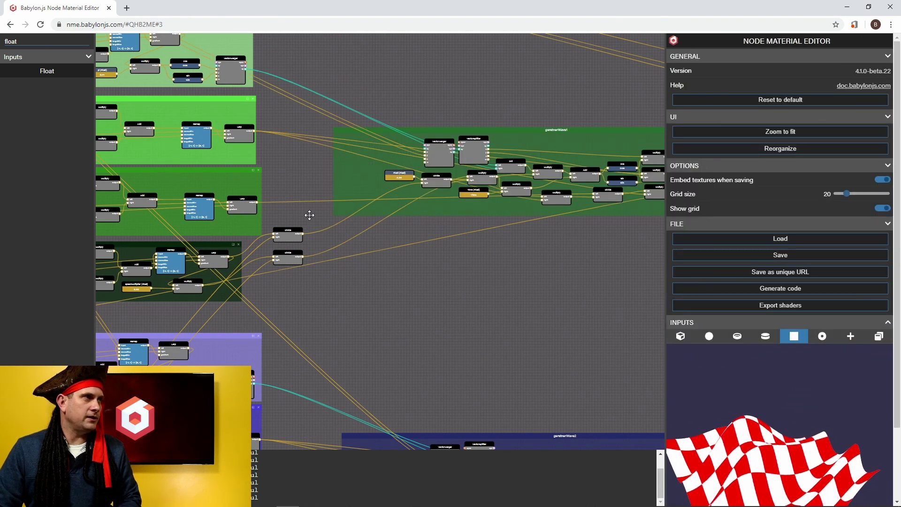
pyautogui.keyDown('ctrl'); pyautogui.moveTo(307, 218); pyautogui.dragTo(273, 266); pyautogui.keyUp('ctrl')
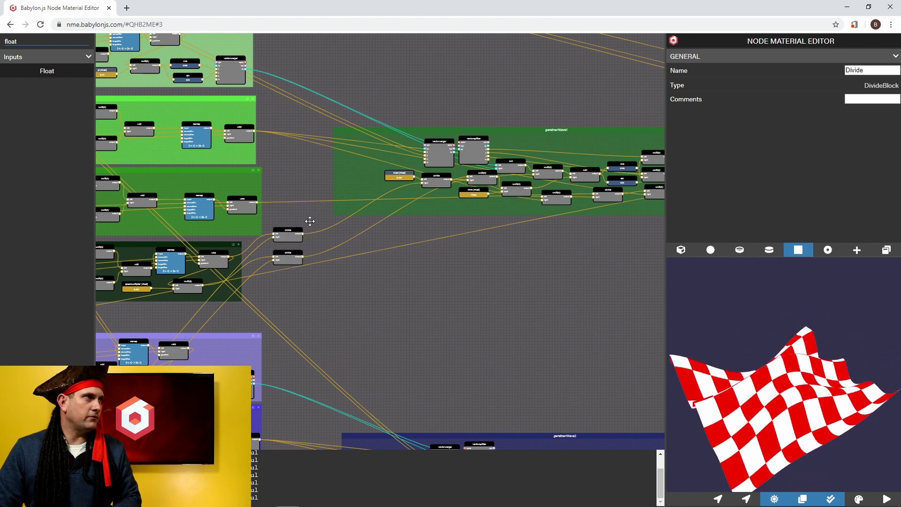
pyautogui.keyDown('ctrl'); pyautogui.moveTo(318, 209); pyautogui.dragTo(269, 272); pyautogui.keyUp('ctrl')
pyautogui.moveTo(292, 231); pyautogui.dragTo(378, 158)
pyautogui.doubleClick(585, 128)
# Connect the second wave's Lerp and Multiply outputs to the Divides' left inputs
pyautogui.moveTo(487, 336); pyautogui.dragTo(533, 117)
pyautogui.scroll(2, 506, 150)
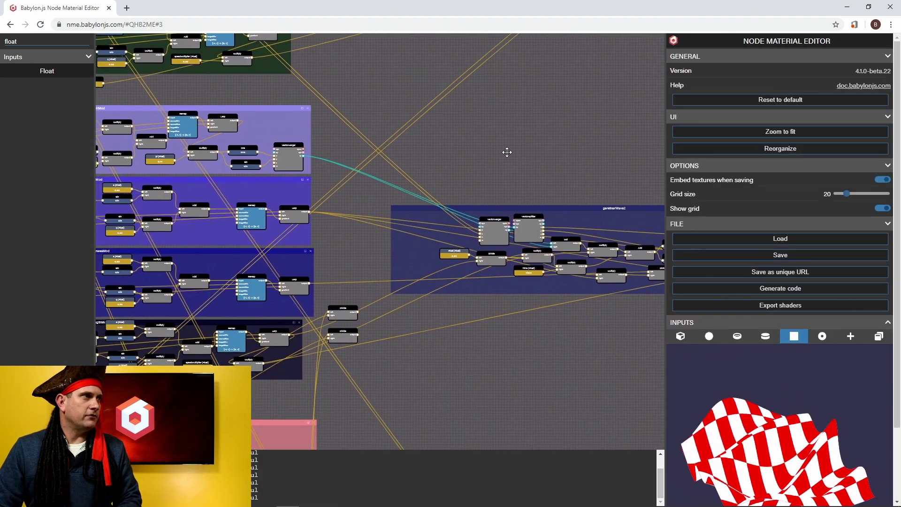
pyautogui.scroll(5, 418, 258)
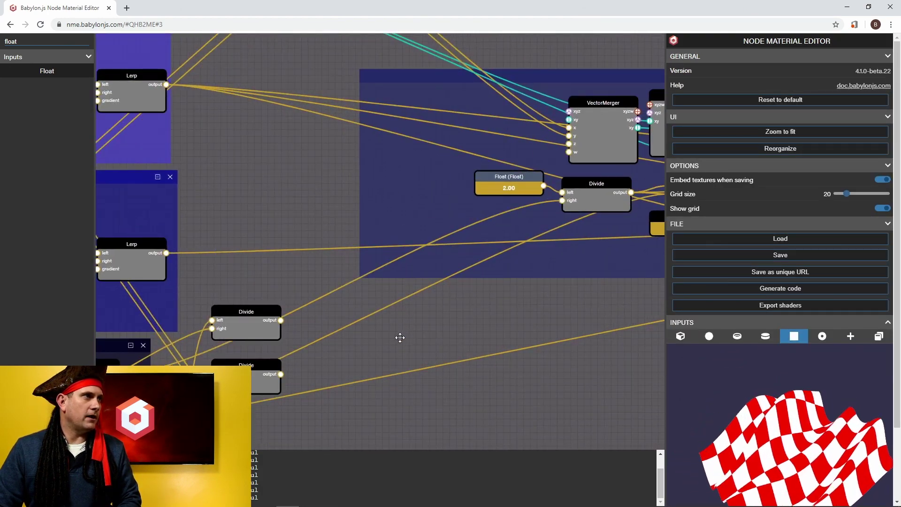
pyautogui.moveTo(399, 338); pyautogui.dragTo(508, 244)
pyautogui.scroll(1, 509, 244)
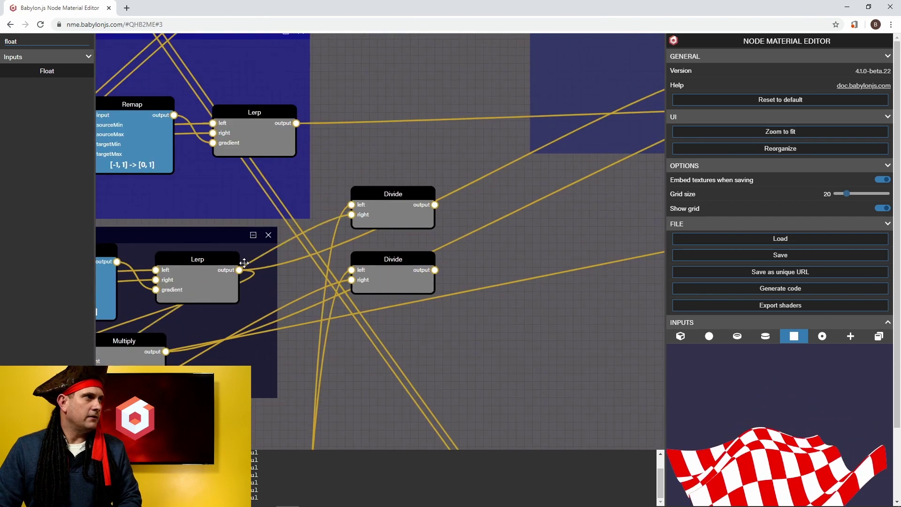
pyautogui.moveTo(352, 206); pyautogui.dragTo(352, 205)
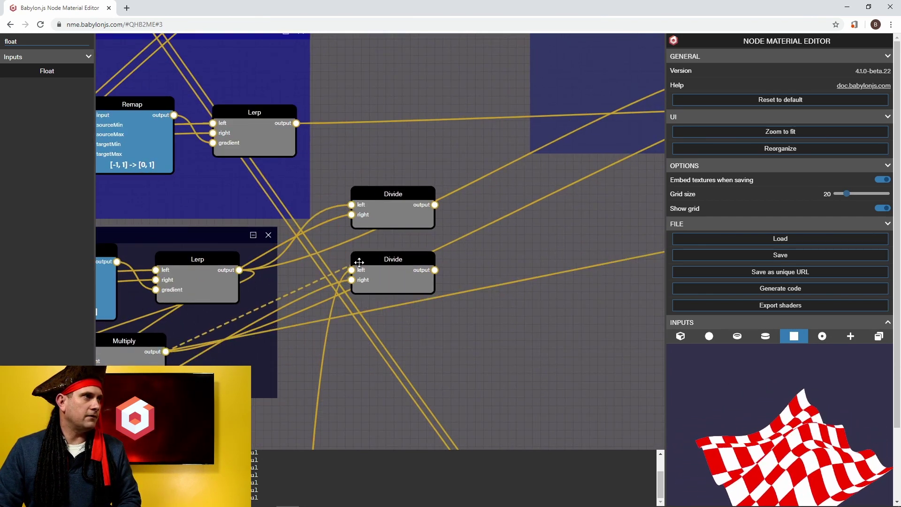
pyautogui.moveTo(351, 268); pyautogui.dragTo(351, 270)
# Collapse gerstnerWave2 and link both Divide outputs to its inputs
pyautogui.moveTo(541, 232); pyautogui.dragTo(410, 249)
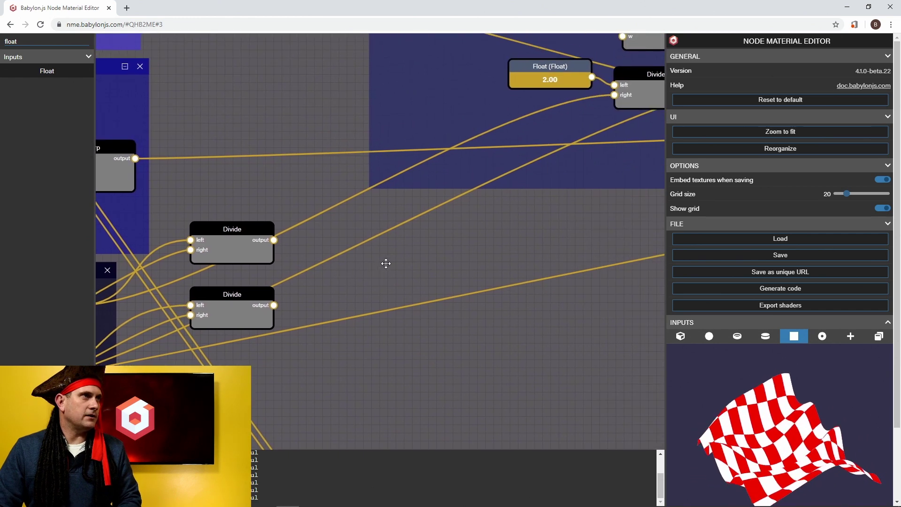
pyautogui.scroll(-2, 458, 204)
pyautogui.scroll(-2, 494, 217)
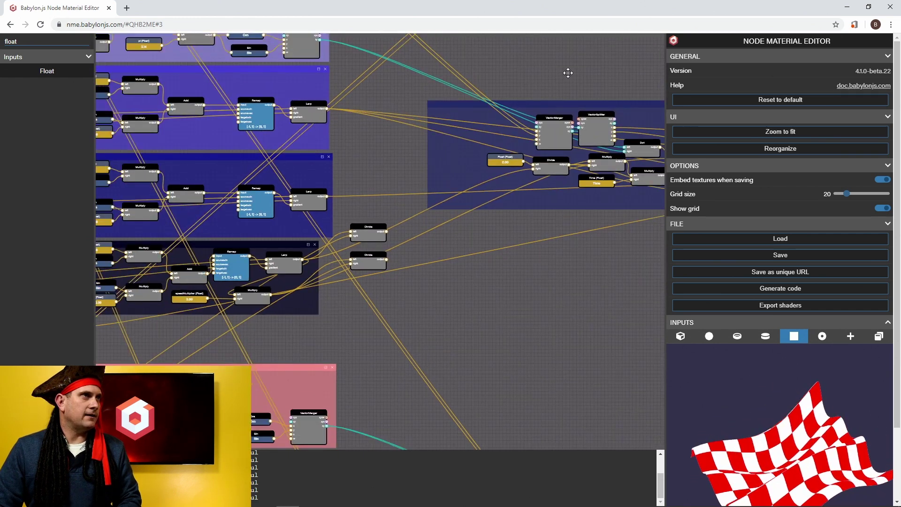
pyautogui.click(569, 100)
pyautogui.doubleClick(577, 98)
pyautogui.moveTo(567, 89); pyautogui.dragTo(355, 126)
pyautogui.scroll(2, 175, 278)
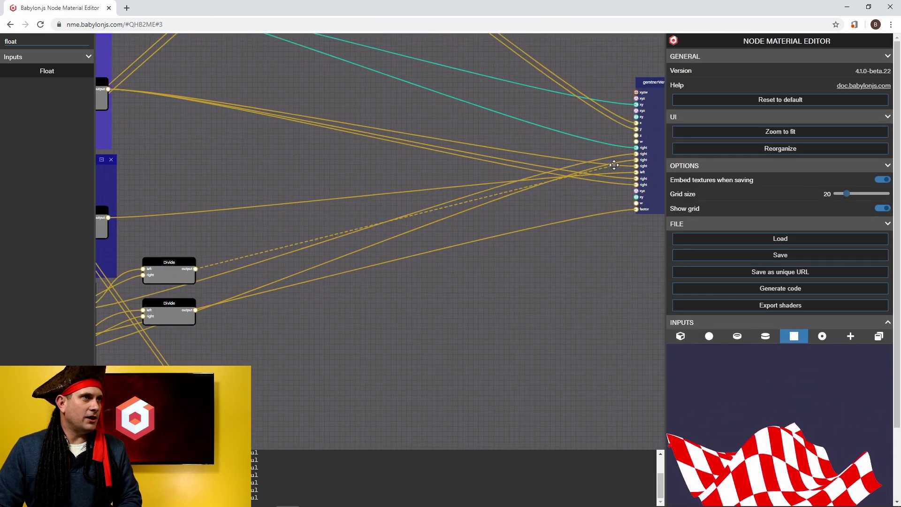
pyautogui.moveTo(634, 160); pyautogui.dragTo(634, 159)
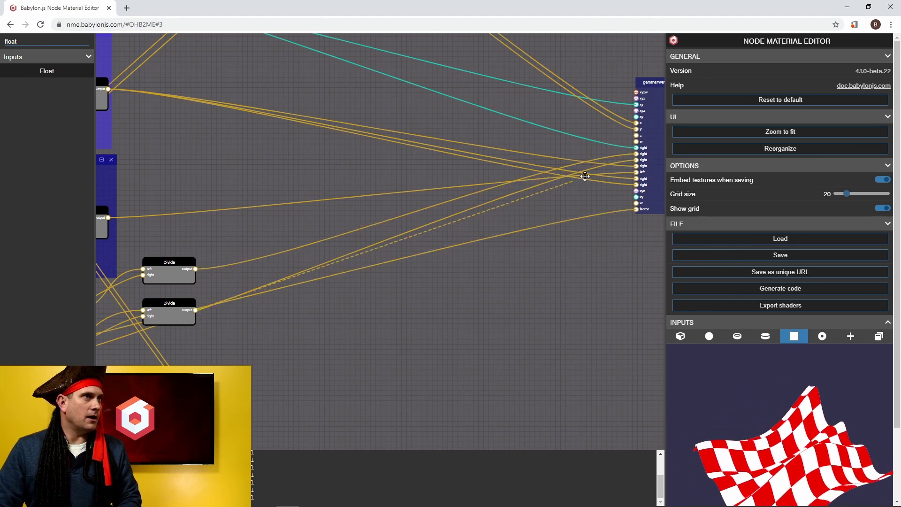
pyautogui.moveTo(635, 160); pyautogui.dragTo(636, 160)
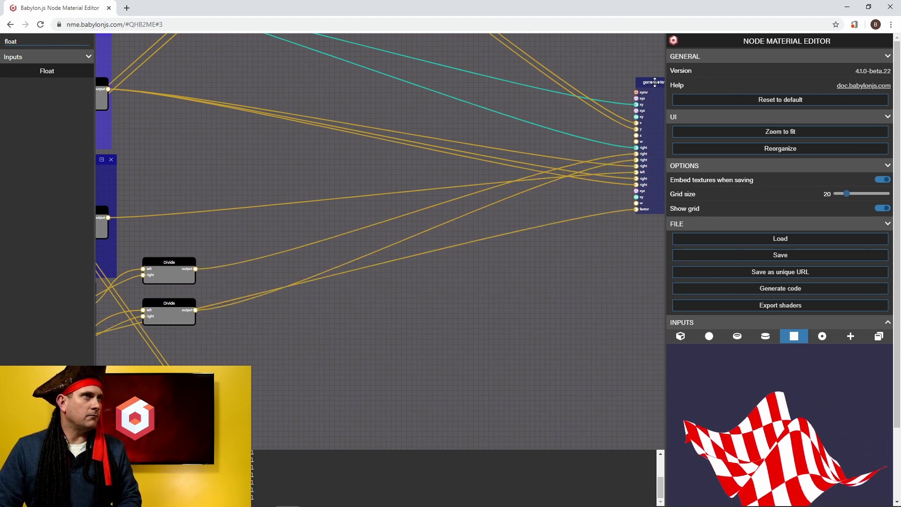
# Move both Divide nodes inside the expanded gerstnerWave2 frame, then collapse it
pyautogui.click(656, 81)
pyautogui.click(780, 100)
pyautogui.click(208, 241)
pyautogui.moveTo(208, 242); pyautogui.dragTo(300, 185)
pyautogui.doubleClick(484, 81)
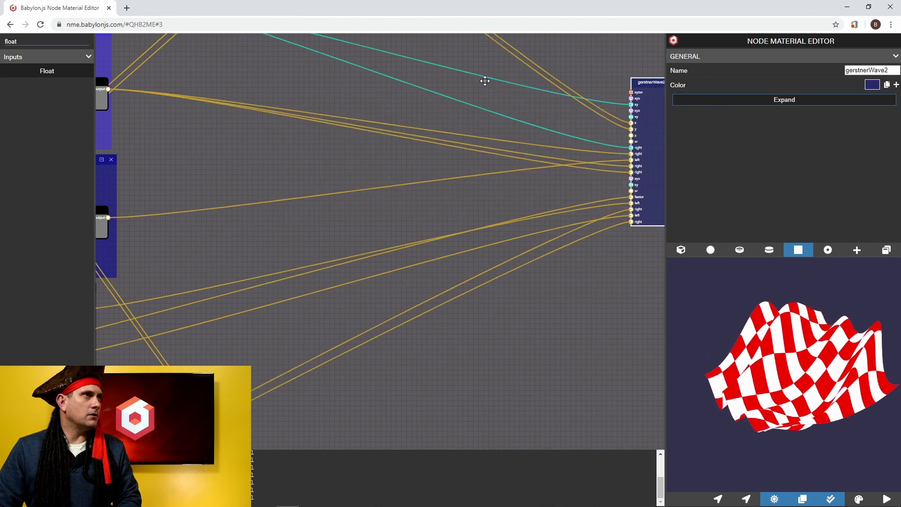
pyautogui.scroll(-3, 422, 255)
pyautogui.scroll(3, 422, 354)
# Connect the third wave's Lerp and Multiply outputs to the Divides' left inputs
pyautogui.click(460, 158)
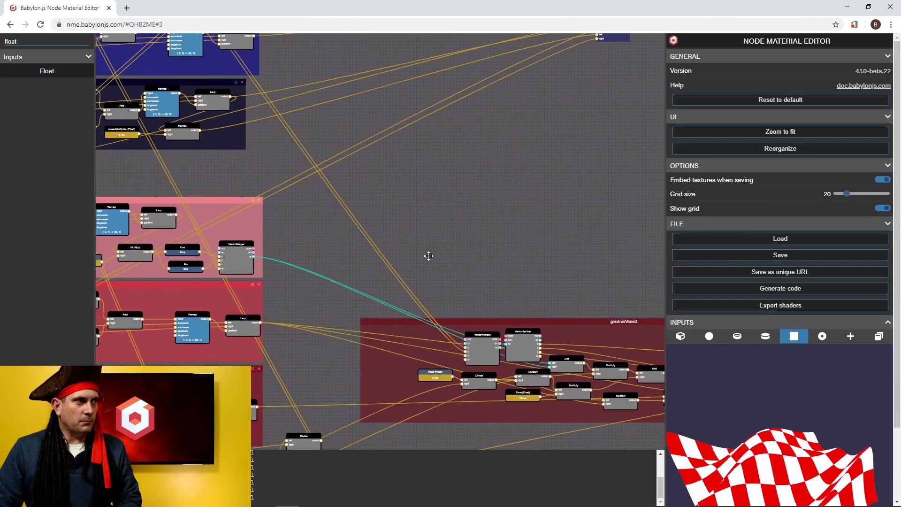
pyautogui.moveTo(431, 256); pyautogui.dragTo(457, 97)
pyautogui.scroll(2, 370, 263)
pyautogui.scroll(1, 406, 284)
pyautogui.moveTo(406, 285); pyautogui.dragTo(428, 244)
pyautogui.scroll(1, 268, 288)
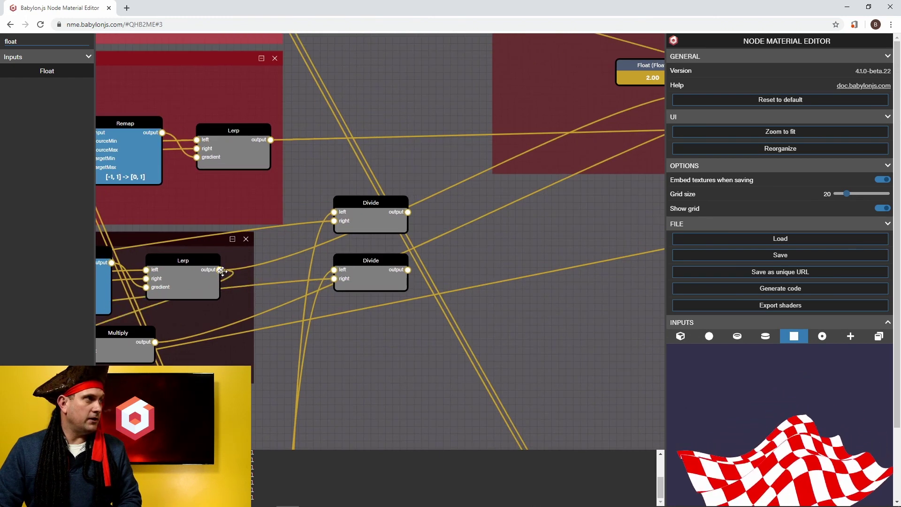
pyautogui.moveTo(333, 212); pyautogui.dragTo(333, 212)
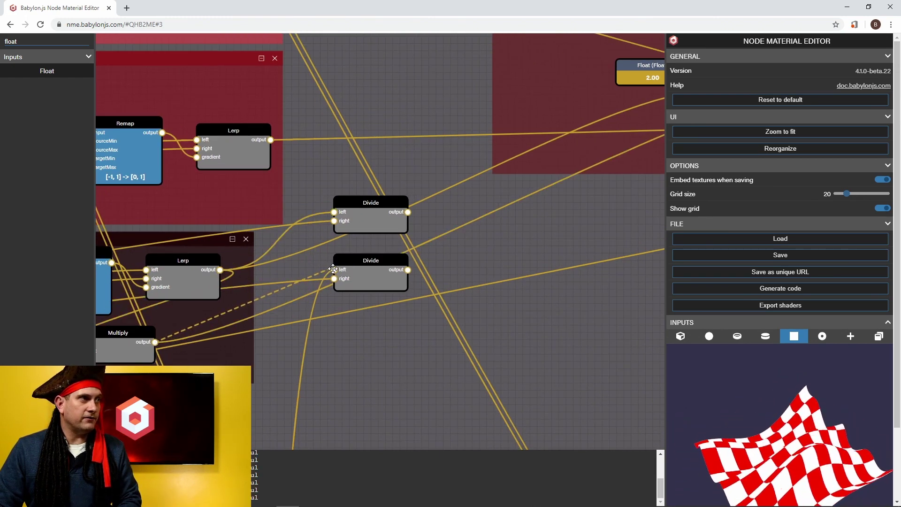
pyautogui.moveTo(333, 269); pyautogui.dragTo(334, 269)
# Collapse gerstnerWave3 and connect both Divide outputs to its right inputs
pyautogui.scroll(-3, 380, 313)
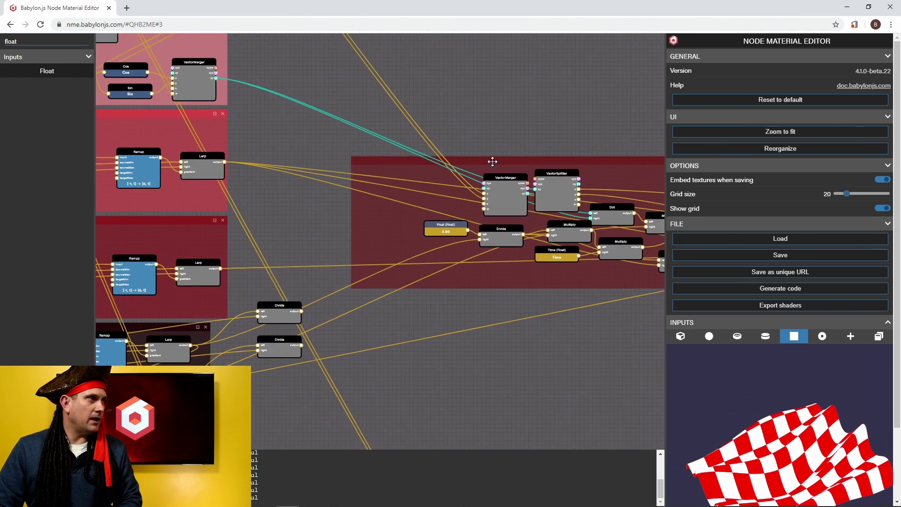
pyautogui.click(492, 162)
pyautogui.doubleClick(492, 162)
pyautogui.moveTo(465, 238); pyautogui.dragTo(362, 197)
pyautogui.scroll(2, 362, 198)
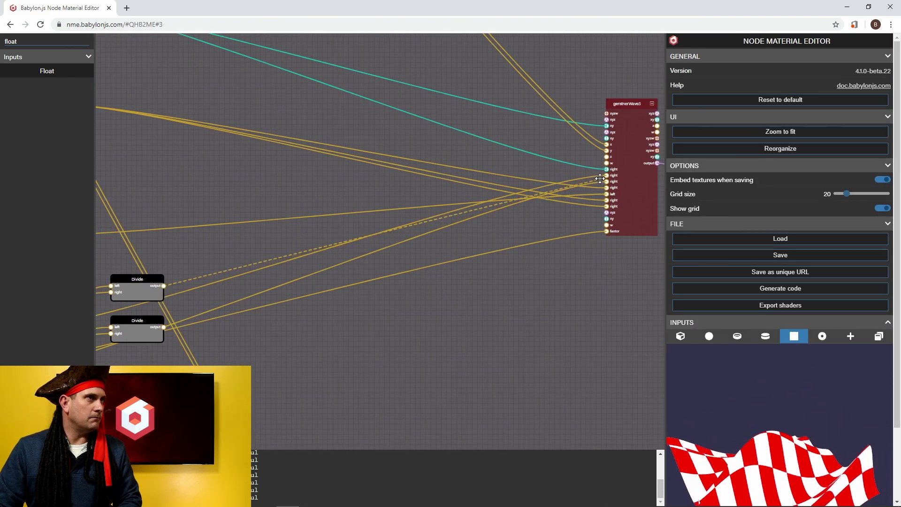
pyautogui.moveTo(607, 175); pyautogui.dragTo(606, 175)
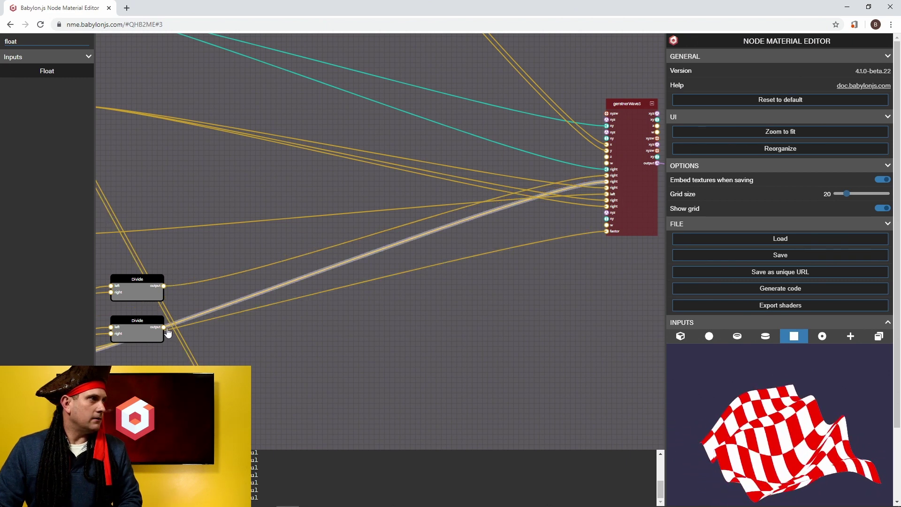
pyautogui.moveTo(595, 189); pyautogui.dragTo(606, 181)
# Move both Divides inside gerstnerWave3, collapse it, and pan to the next Divide pair
pyautogui.doubleClick(634, 104)
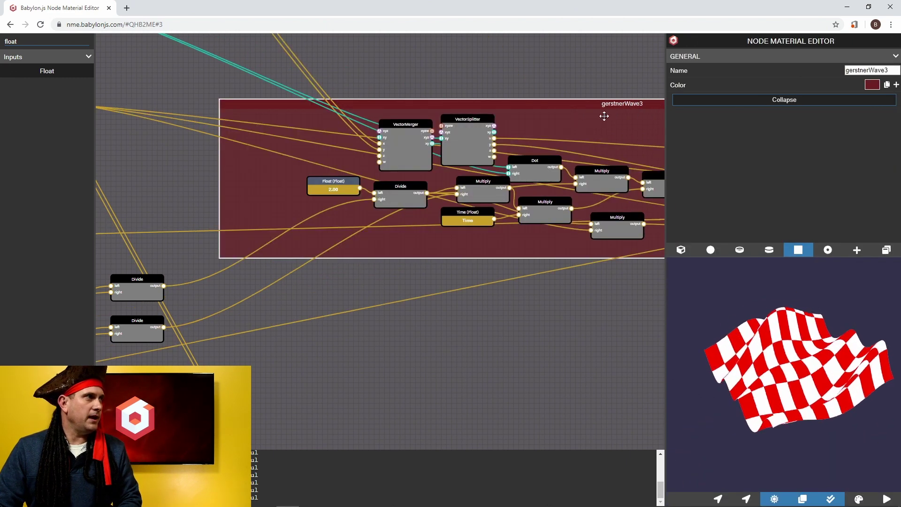
pyautogui.click(168, 259)
pyautogui.keyDown('ctrl'); pyautogui.moveTo(155, 286); pyautogui.dragTo(248, 211); pyautogui.keyUp('ctrl')
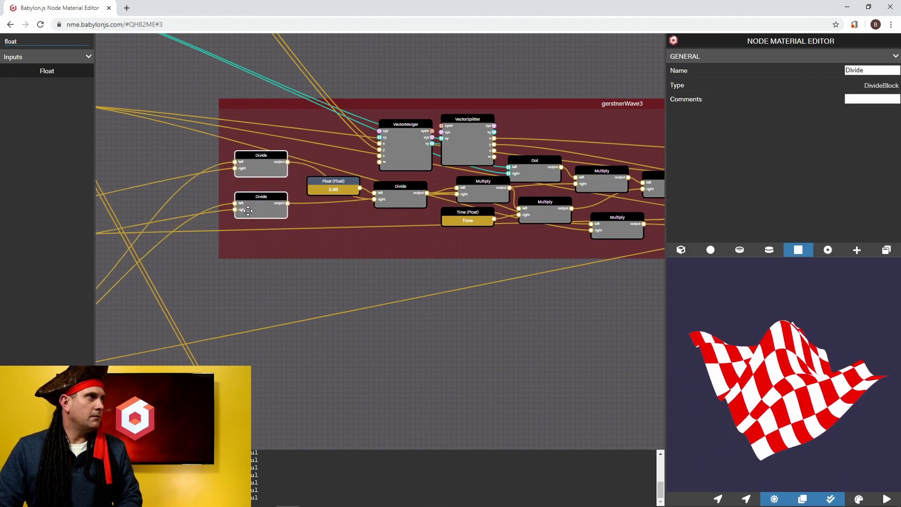
pyautogui.doubleClick(564, 104)
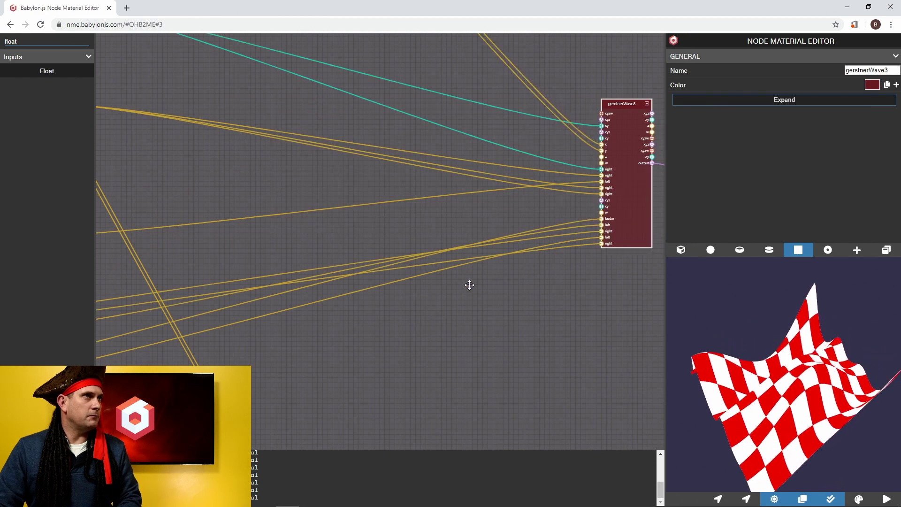
pyautogui.scroll(-3, 452, 332)
pyautogui.moveTo(452, 332); pyautogui.dragTo(461, 177)
pyautogui.scroll(-3, 436, 247)
pyautogui.moveTo(436, 247); pyautogui.dragTo(454, 89)
pyautogui.scroll(3, 408, 234)
pyautogui.scroll(3, 302, 299)
pyautogui.scroll(2, 302, 299)
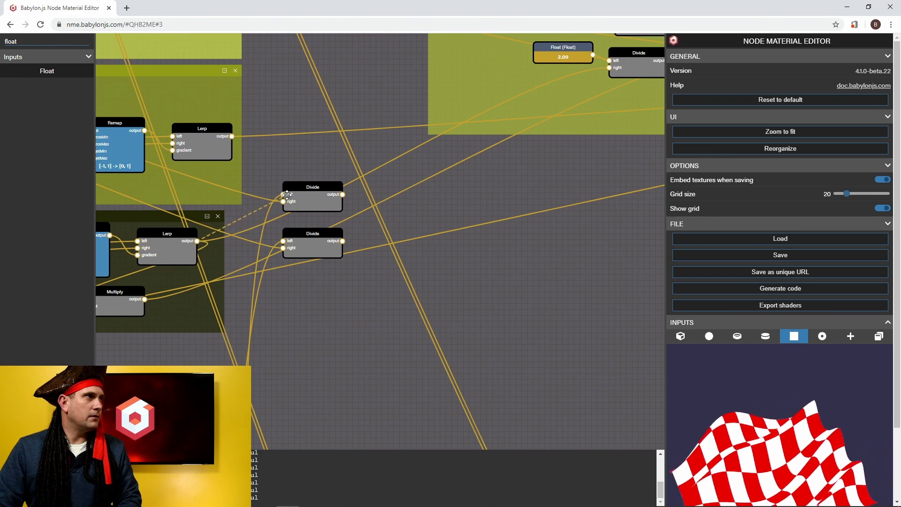
# Connect the green group's Lerp and Multiply outputs to the two Divide nodes' left inputs
pyautogui.moveTo(285, 194); pyautogui.dragTo(283, 194)
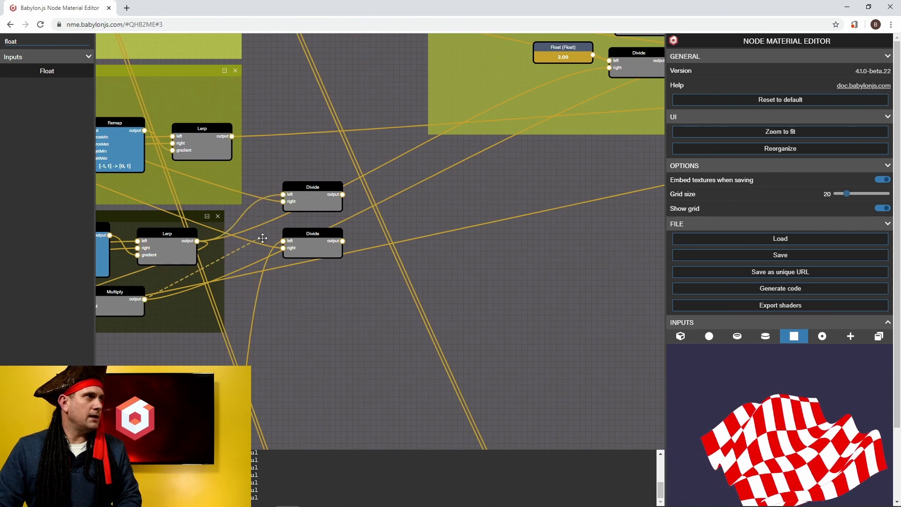
pyautogui.moveTo(282, 241); pyautogui.dragTo(282, 241)
pyautogui.moveTo(485, 195); pyautogui.dragTo(352, 337)
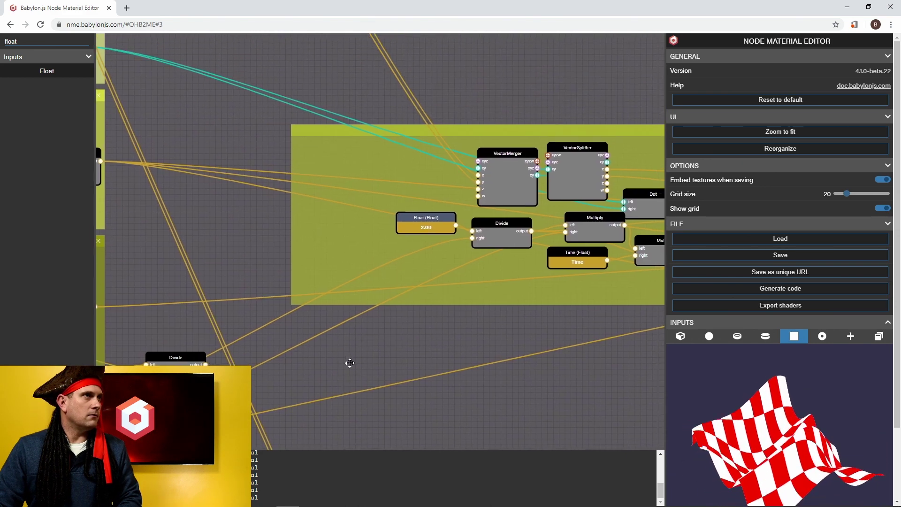
# Collapse the gerstnerWave4 frame and link both Divide outputs to its right inputs
pyautogui.click(474, 132)
pyautogui.click(484, 281)
pyautogui.scroll(-3, 412, 280)
pyautogui.scroll(2, 416, 273)
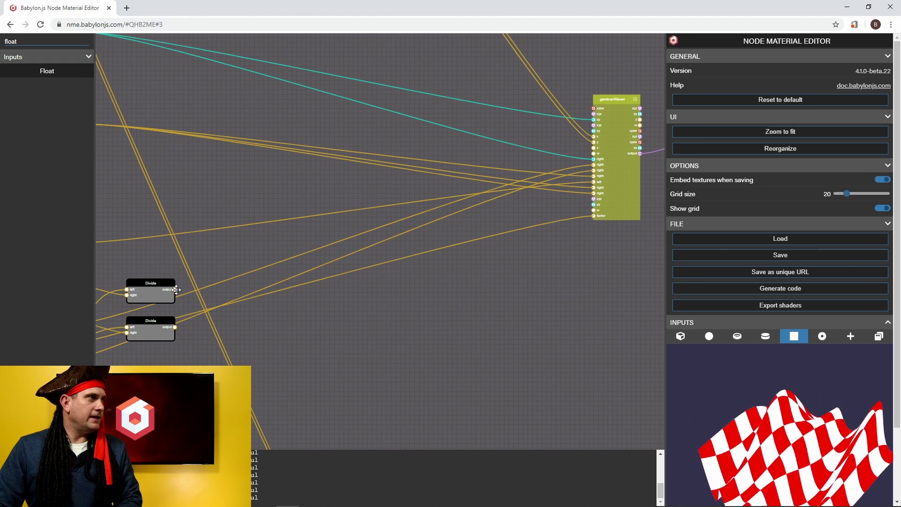
pyautogui.moveTo(592, 164); pyautogui.dragTo(593, 165)
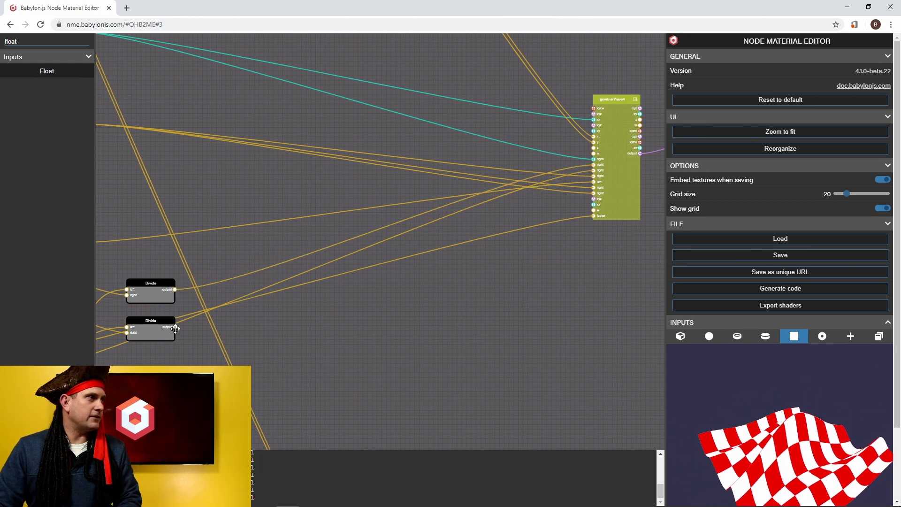
pyautogui.moveTo(578, 190); pyautogui.dragTo(594, 171)
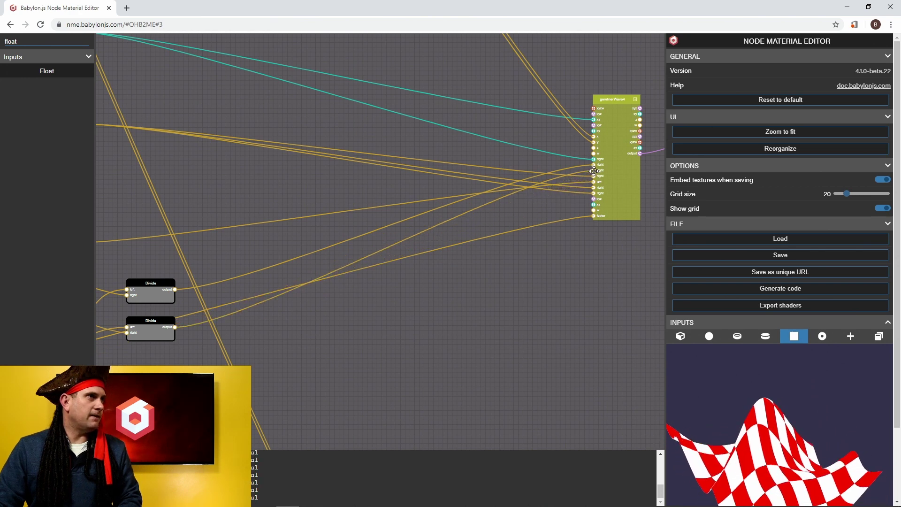
# Move the two Divide nodes into the gerstnerWave4 frame and collapse it again
pyautogui.click(616, 97)
pyautogui.click(635, 99)
pyautogui.moveTo(212, 266); pyautogui.dragTo(272, 191)
pyautogui.click(583, 98)
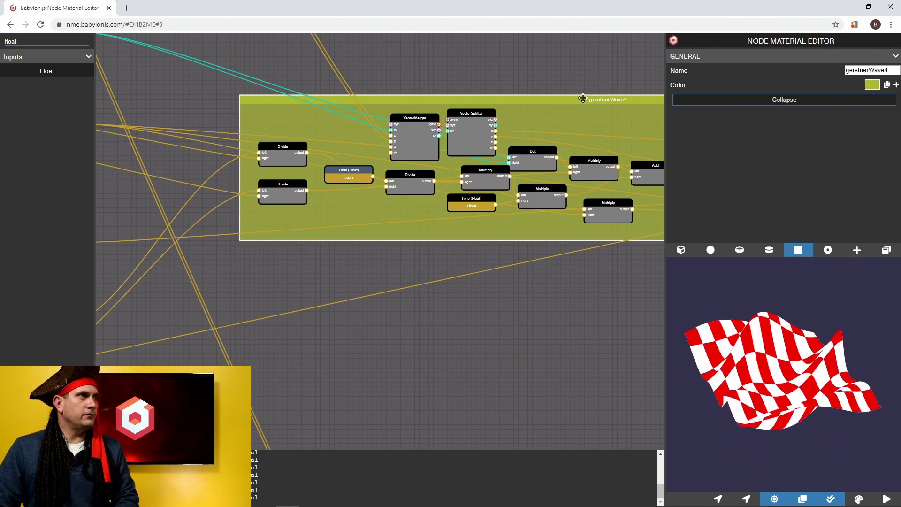
pyautogui.click(784, 94)
pyautogui.scroll(-4, 467, 302)
pyautogui.moveTo(404, 358); pyautogui.dragTo(410, 113)
# Connect the purple group's Lerp and Multiply outputs to the two Divide nodes' left inputs
pyautogui.moveTo(314, 284); pyautogui.dragTo(327, 191)
pyautogui.scroll(3, 325, 227)
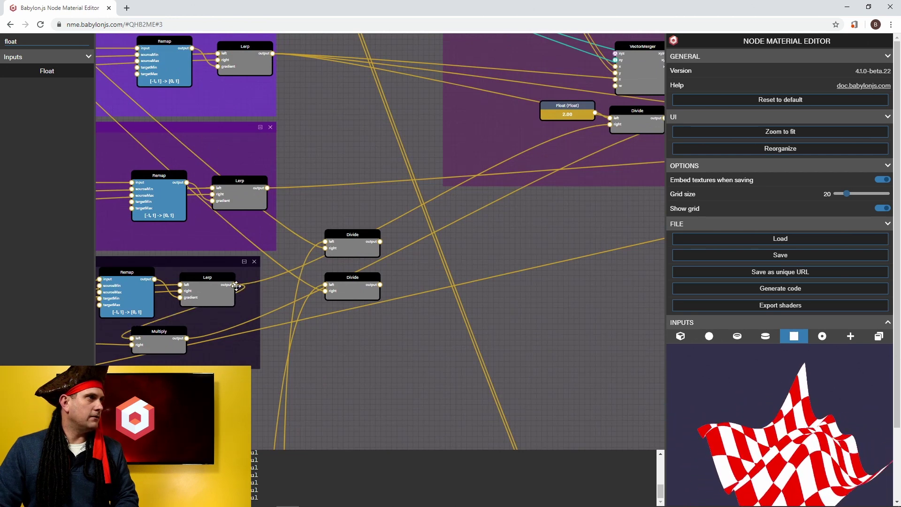
pyautogui.moveTo(325, 241); pyautogui.dragTo(326, 241)
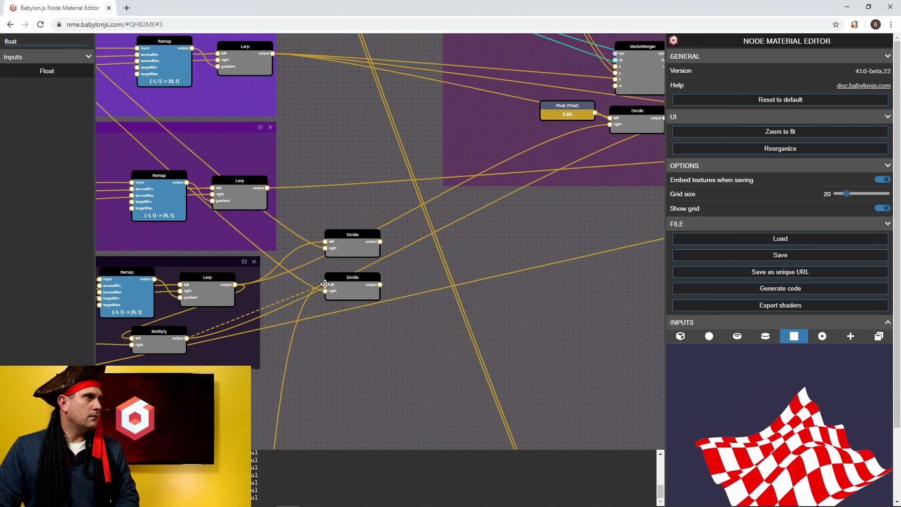
pyautogui.moveTo(325, 285); pyautogui.dragTo(325, 284)
# Collapse the gerstnerWave5 frame, expand it to check its contents, then collapse it again
pyautogui.moveTo(515, 215); pyautogui.dragTo(433, 291)
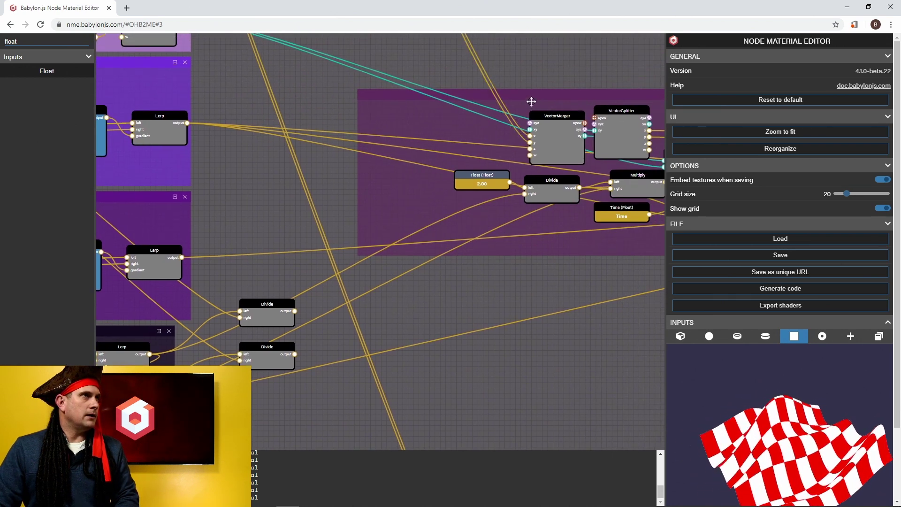
pyautogui.moveTo(531, 101); pyautogui.dragTo(549, 89)
pyautogui.click(780, 96)
pyautogui.moveTo(501, 268); pyautogui.dragTo(358, 275)
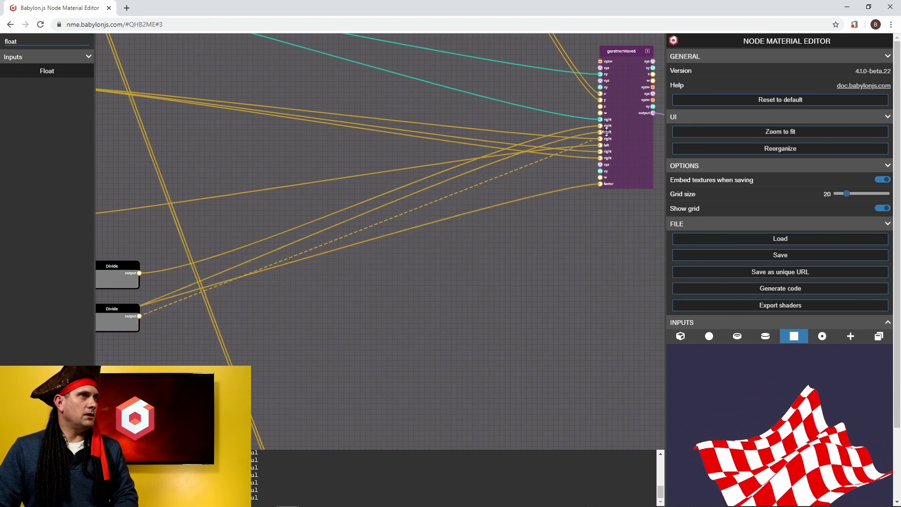
pyautogui.doubleClick(627, 51)
pyautogui.moveTo(149, 241); pyautogui.dragTo(329, 181)
pyautogui.doubleClick(526, 54)
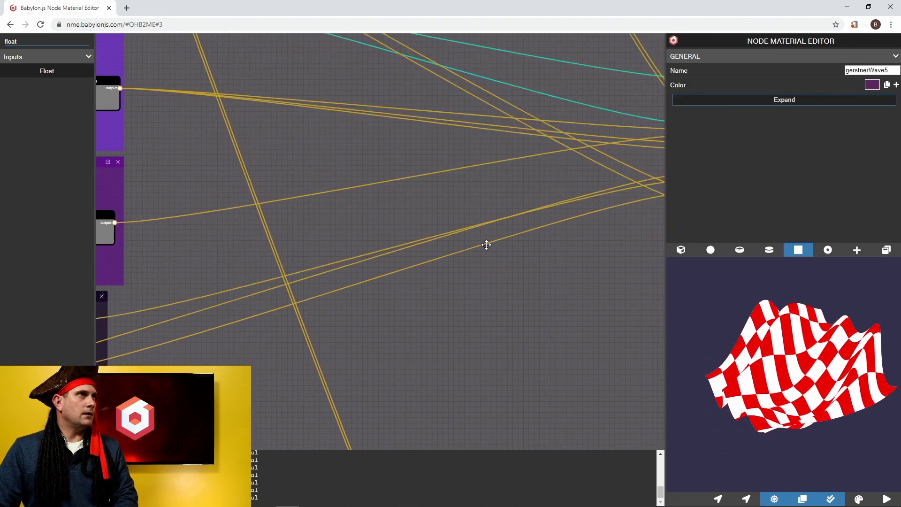
# Collapse the teal gerstnerWave6 frame and link the Divide outputs to its right inputs
pyautogui.moveTo(468, 283); pyautogui.dragTo(463, 145)
pyautogui.moveTo(324, 335); pyautogui.dragTo(381, 107)
pyautogui.moveTo(285, 283); pyautogui.dragTo(277, 155)
pyautogui.moveTo(414, 266); pyautogui.dragTo(354, 272)
pyautogui.doubleClick(488, 78)
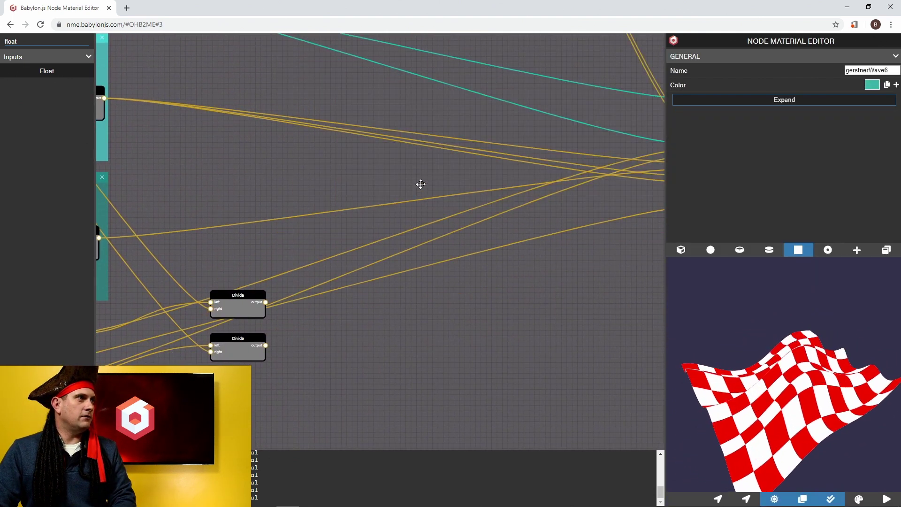
pyautogui.moveTo(419, 183); pyautogui.dragTo(307, 171)
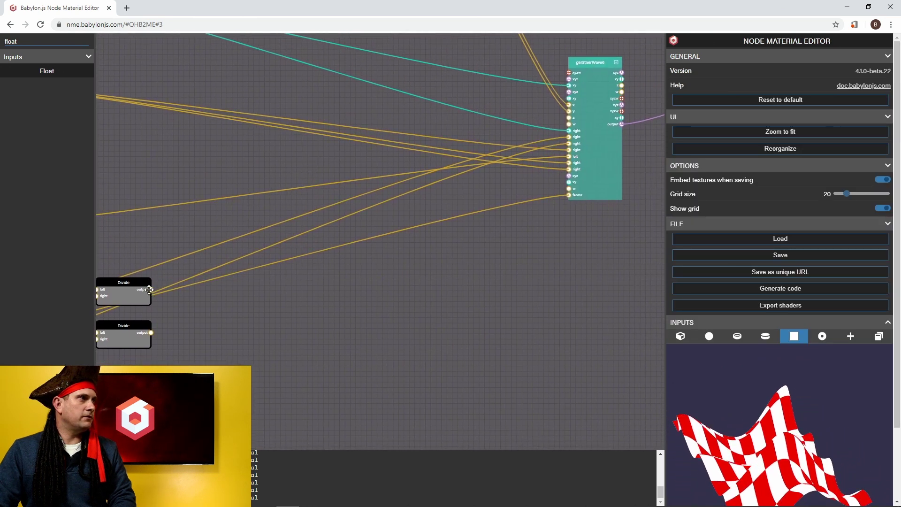
pyautogui.moveTo(568, 138); pyautogui.dragTo(568, 138)
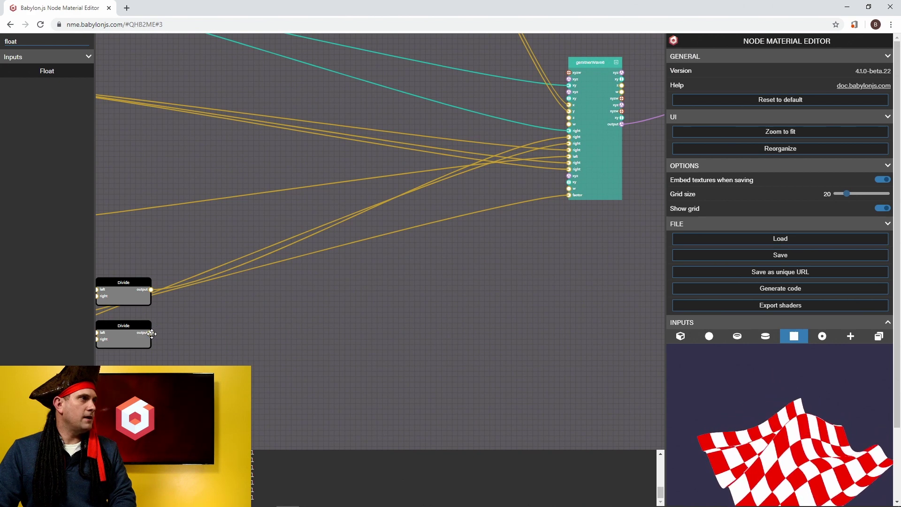
# Move the two Divide nodes inside the gerstnerWave6 frame and collapse it
pyautogui.doubleClick(584, 65)
pyautogui.keyDown('ctrl'); pyautogui.moveTo(173, 257); pyautogui.dragTo(211, 173); pyautogui.keyUp('ctrl')
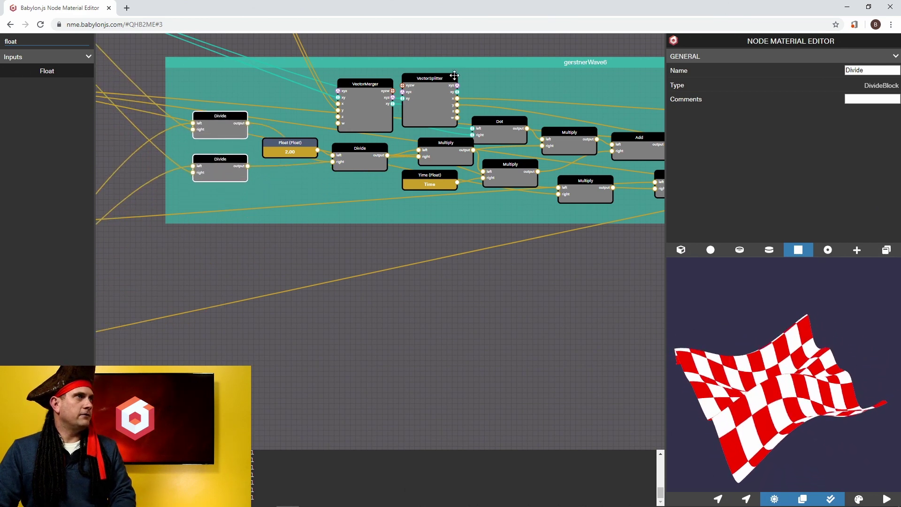
pyautogui.doubleClick(496, 60)
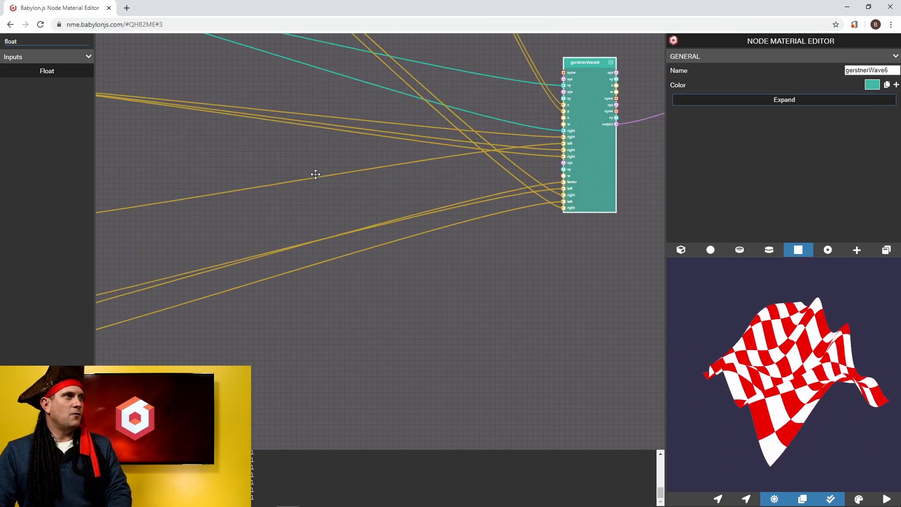
pyautogui.scroll(-10, 301, 206)
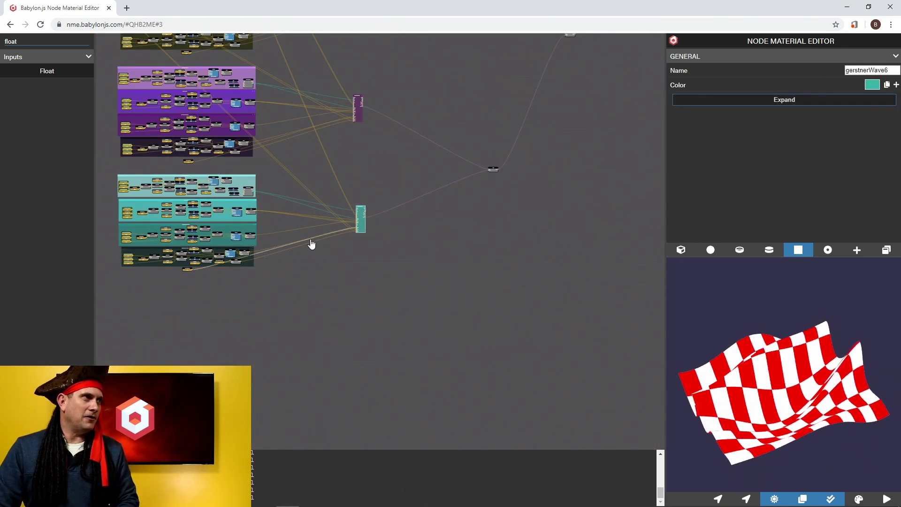
pyautogui.moveTo(297, 285); pyautogui.dragTo(396, 392)
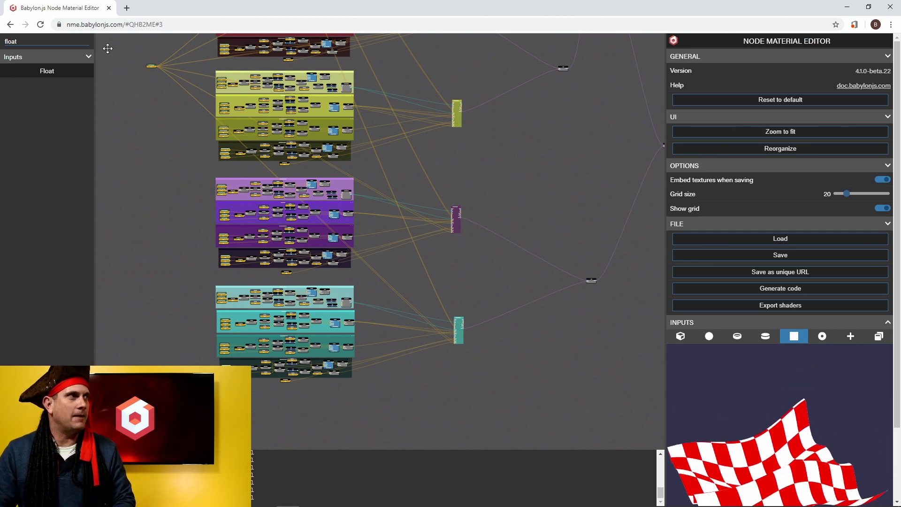
# Change the resolution input's value to 2, then set it back to 1
pyautogui.click(154, 65)
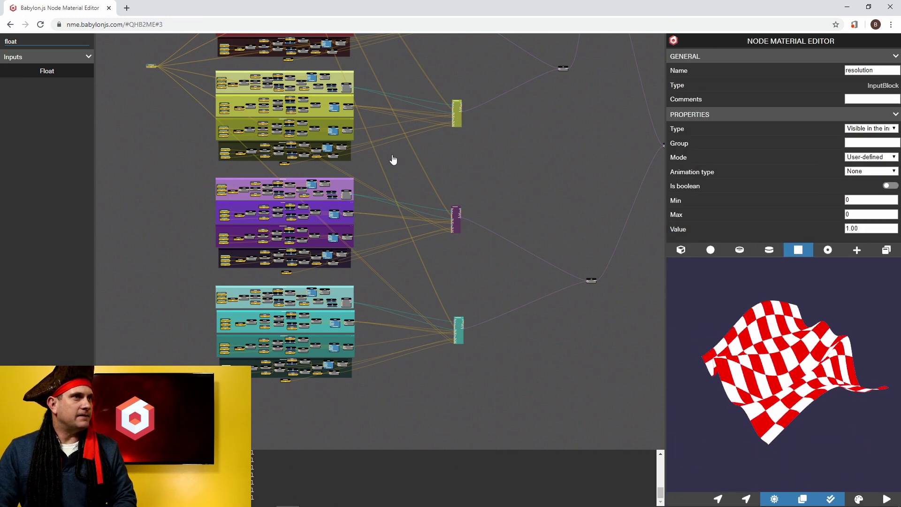
pyautogui.click(852, 228)
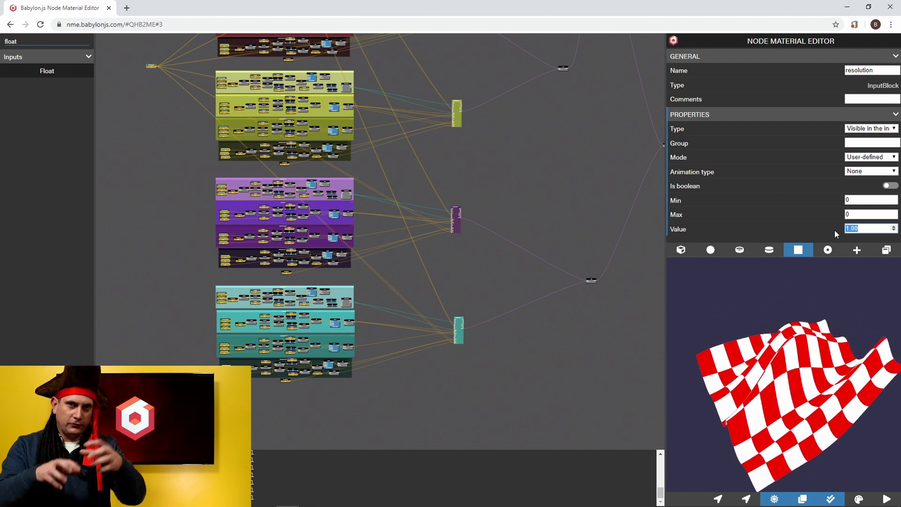
pyautogui.write('2')
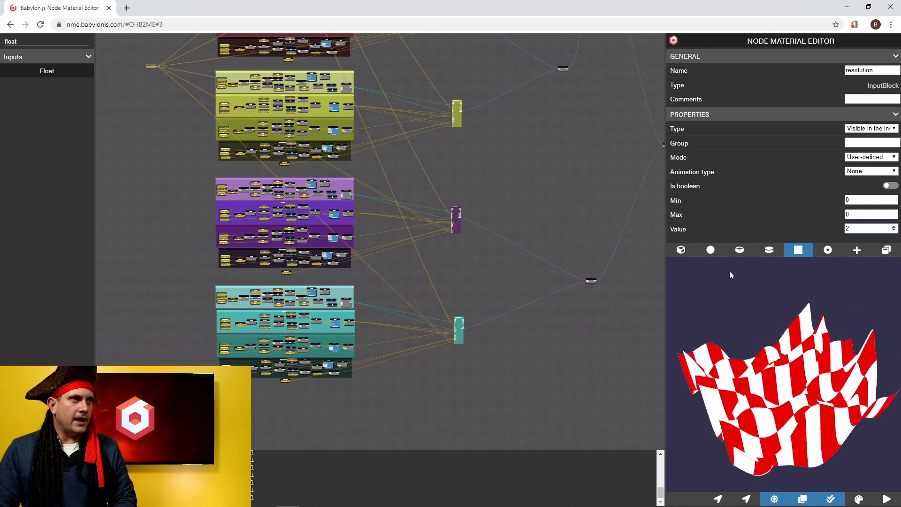
pyautogui.doubleClick(846, 229)
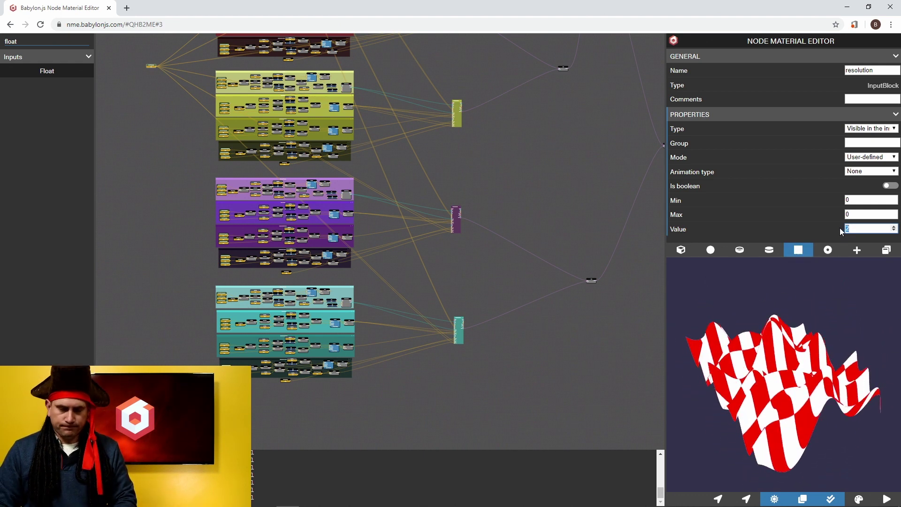
pyautogui.write('1')
pyautogui.moveTo(542, 226); pyautogui.dragTo(446, 338)
pyautogui.scroll(-2, 718, 455)
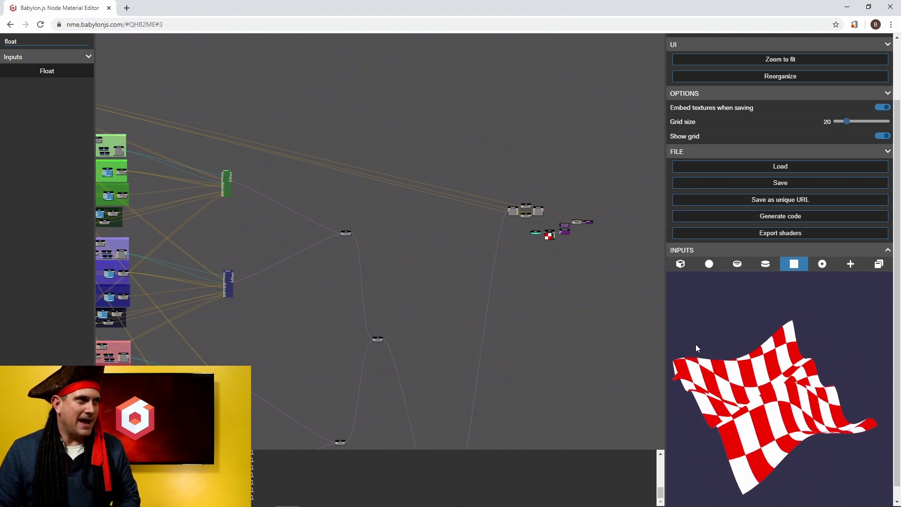
# Search 'der' and place two Derivative nodes near the output node cluster
pyautogui.moveTo(380, 143); pyautogui.dragTo(328, 254)
pyautogui.scroll(5, 329, 255)
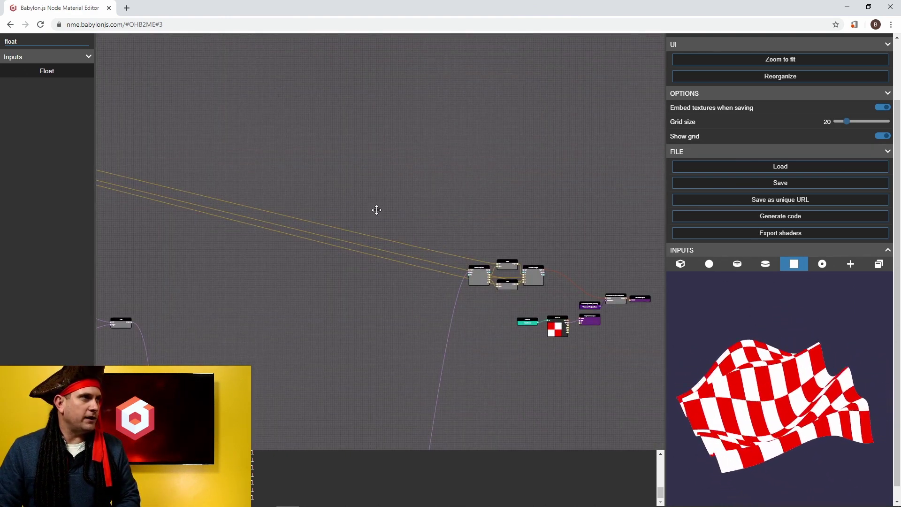
pyautogui.moveTo(368, 209); pyautogui.dragTo(248, 210)
pyautogui.doubleClick(31, 41)
pyautogui.write('der')
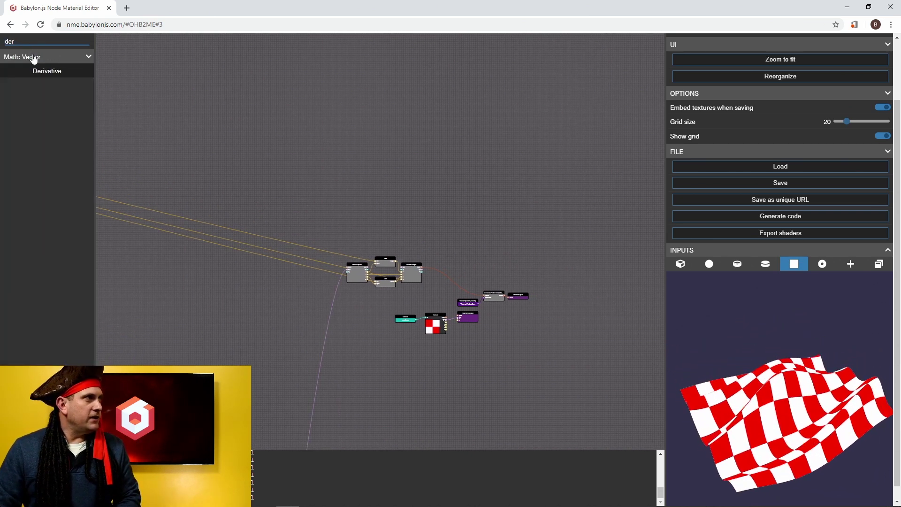
pyautogui.moveTo(47, 70); pyautogui.dragTo(280, 198)
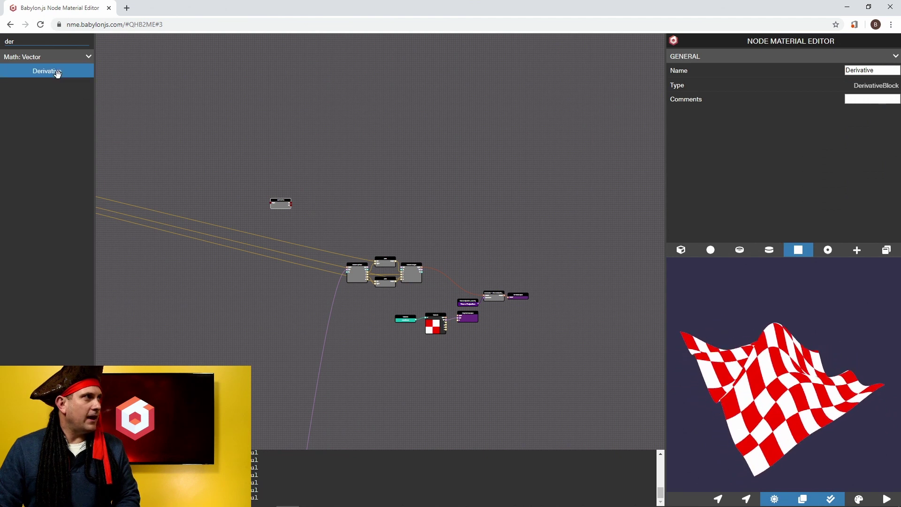
pyautogui.moveTo(55, 72); pyautogui.dragTo(296, 210)
# Move one Derivative node next to the VectorSplitter
pyautogui.scroll(4, 275, 216)
pyautogui.scroll(-6, 221, 221)
pyautogui.moveTo(219, 215); pyautogui.dragTo(433, 243)
pyautogui.scroll(-3, 412, 258)
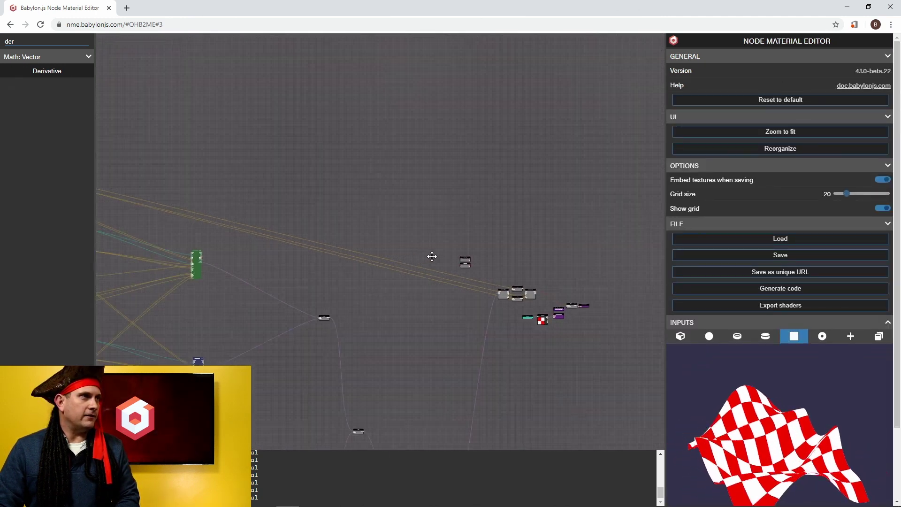
pyautogui.click(464, 261)
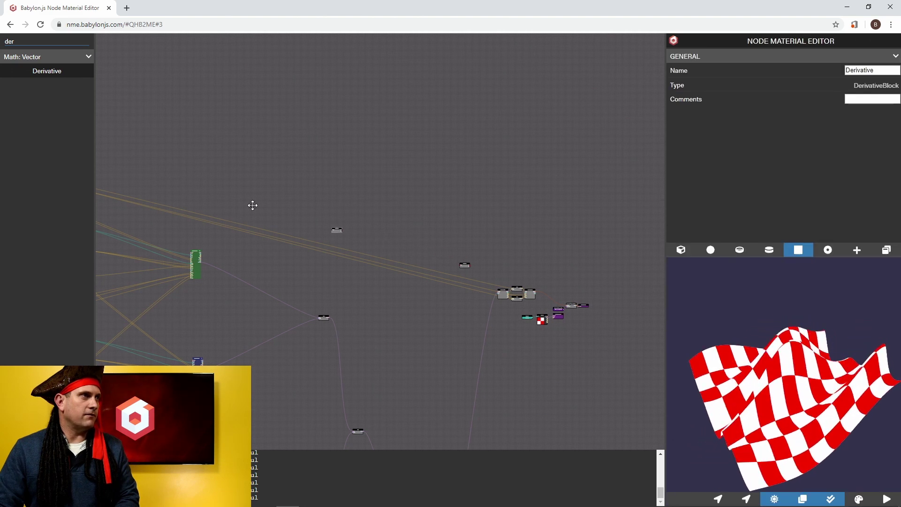
pyautogui.click(119, 165)
pyautogui.scroll(3, 364, 197)
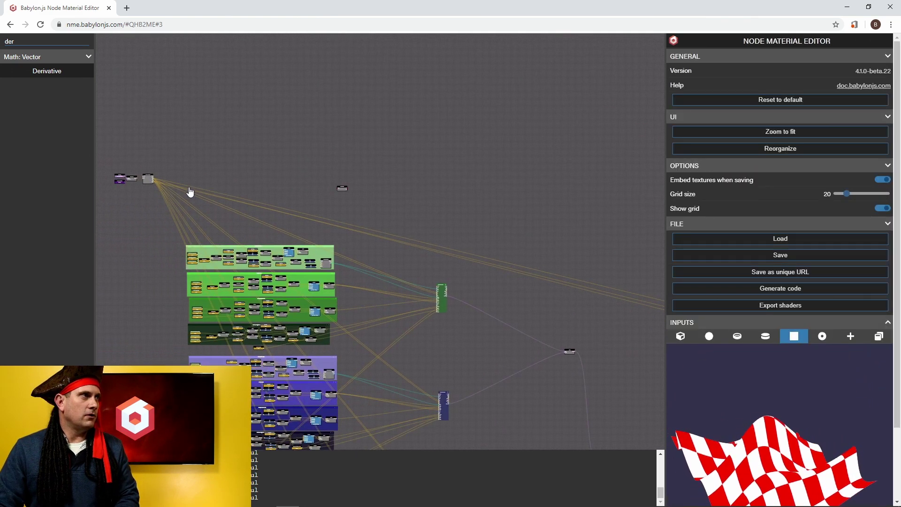
pyautogui.scroll(5, 187, 190)
pyautogui.moveTo(295, 180); pyautogui.dragTo(347, 189)
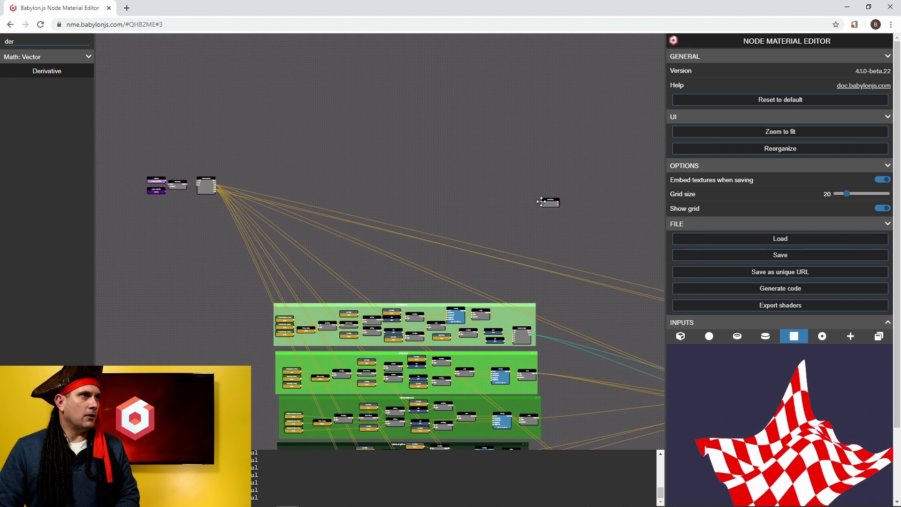
pyautogui.moveTo(551, 201); pyautogui.dragTo(252, 180)
# Connect the VectorSplitter xyz output to the first Derivative's input
pyautogui.scroll(8, 253, 181)
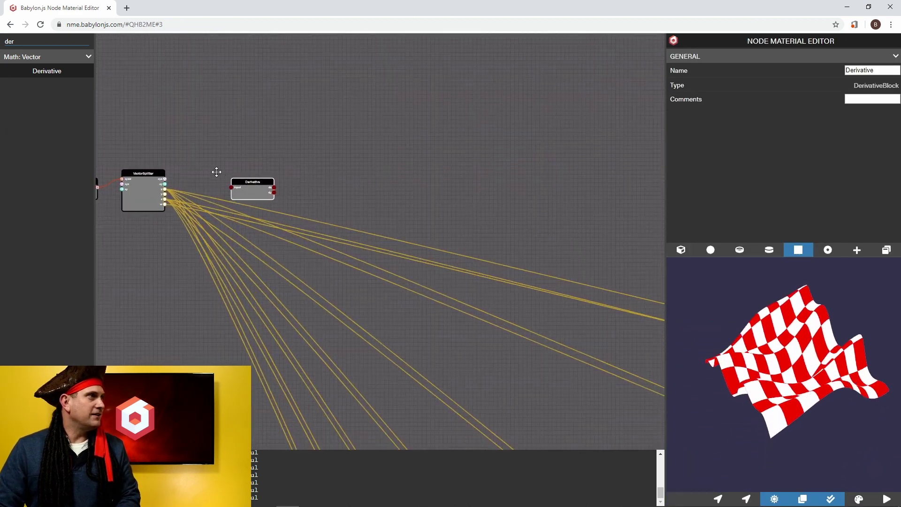
pyautogui.moveTo(201, 167); pyautogui.dragTo(211, 167)
pyautogui.scroll(2, 197, 175)
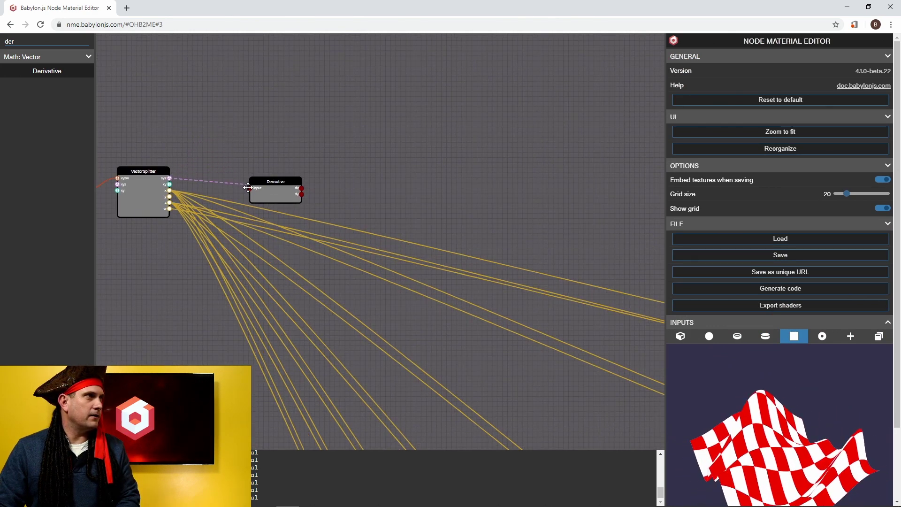
pyautogui.moveTo(210, 152); pyautogui.dragTo(340, 153)
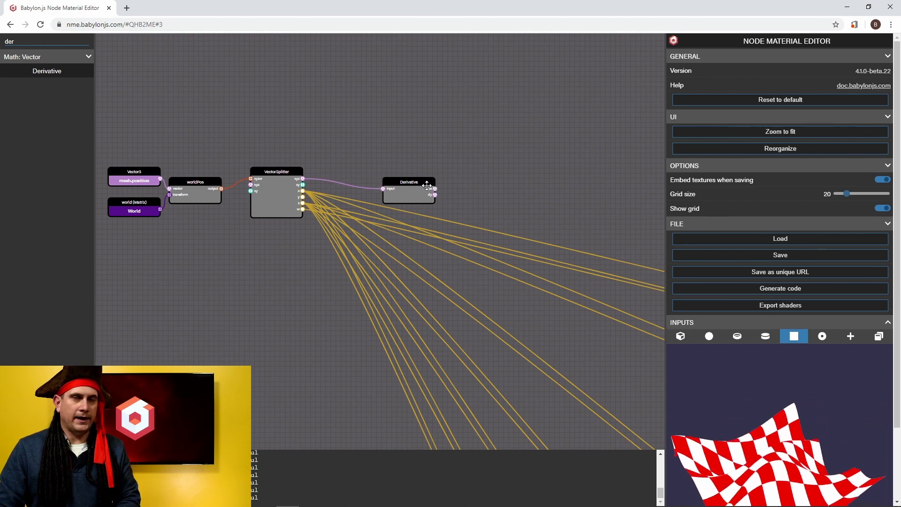
pyautogui.moveTo(508, 206); pyautogui.dragTo(260, 204)
pyautogui.scroll(-5, 205, 169)
pyautogui.scroll(-4, 163, 168)
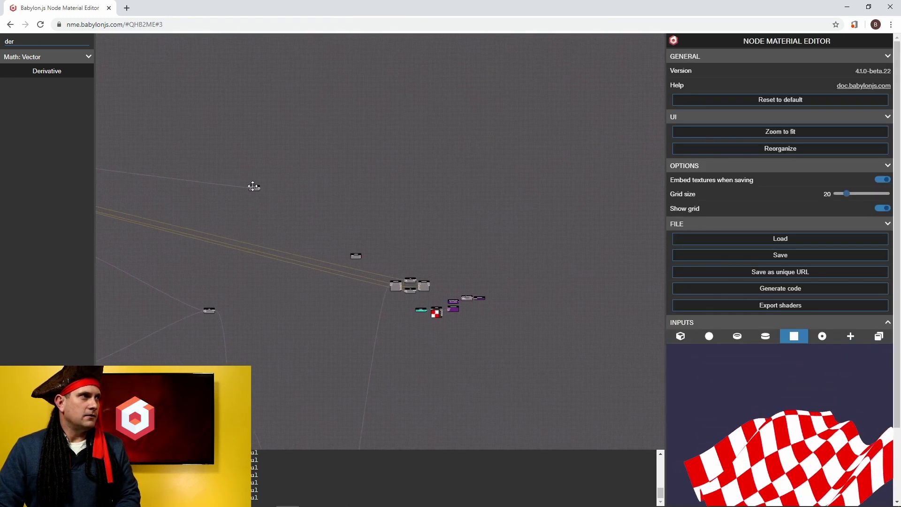
# Feed VectorMerger's xyz into the second Derivative and the worldPos*viewProjection multiply
pyautogui.click(253, 186)
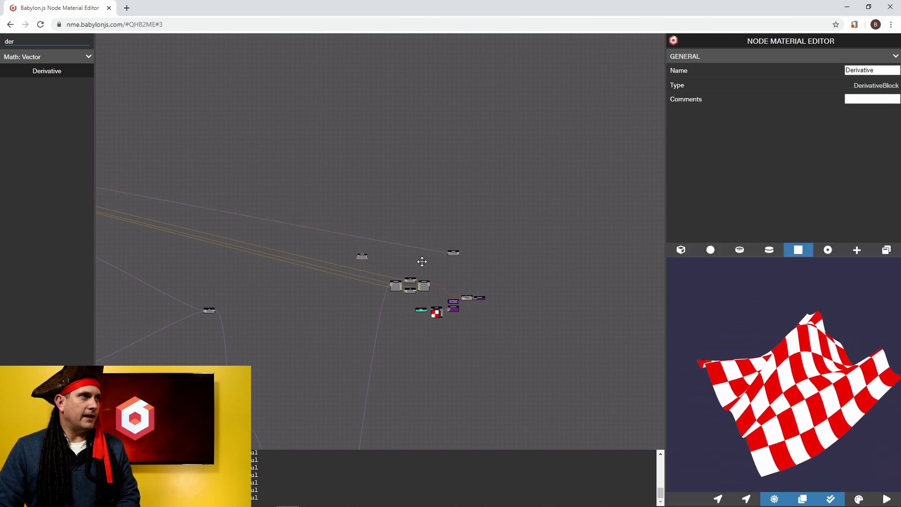
pyautogui.scroll(10, 453, 261)
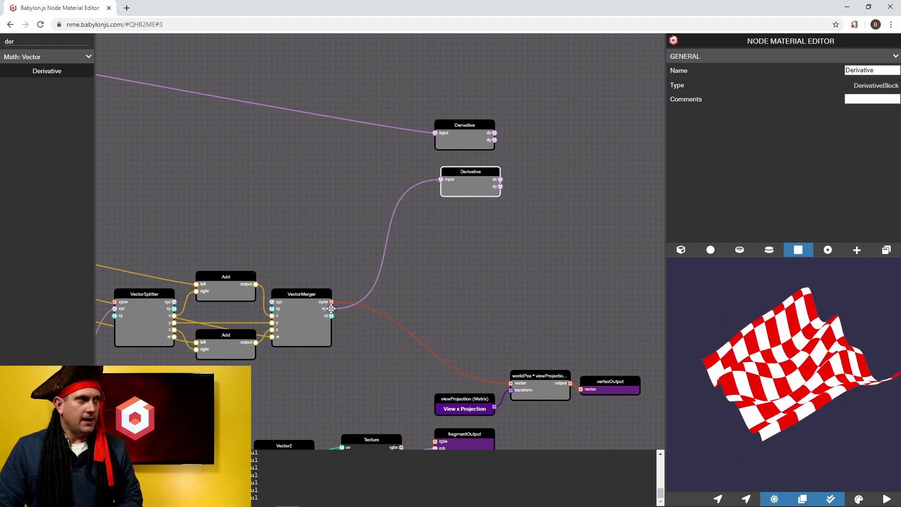
pyautogui.moveTo(331, 308); pyautogui.dragTo(510, 382)
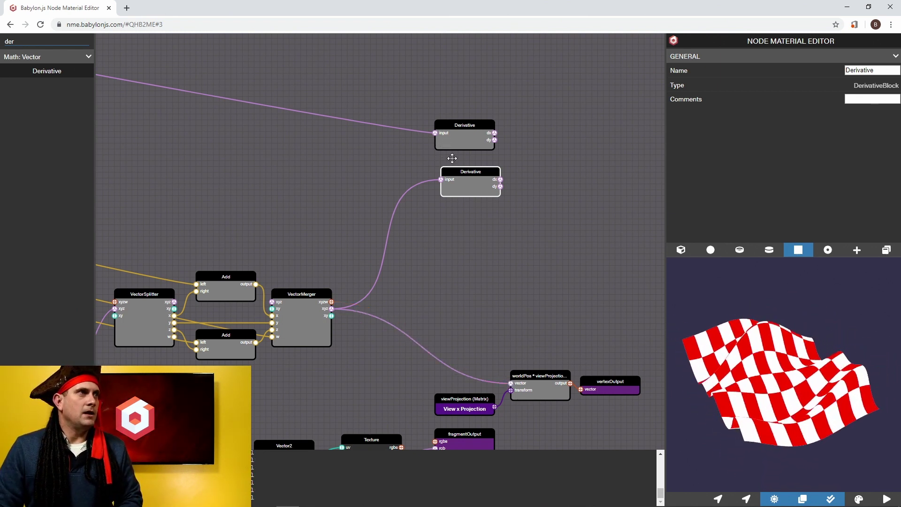
pyautogui.moveTo(454, 171); pyautogui.dragTo(451, 160)
# Add a Length node, duplicate it into four, and stack them beside the Derivatives
pyautogui.doubleClick(18, 39)
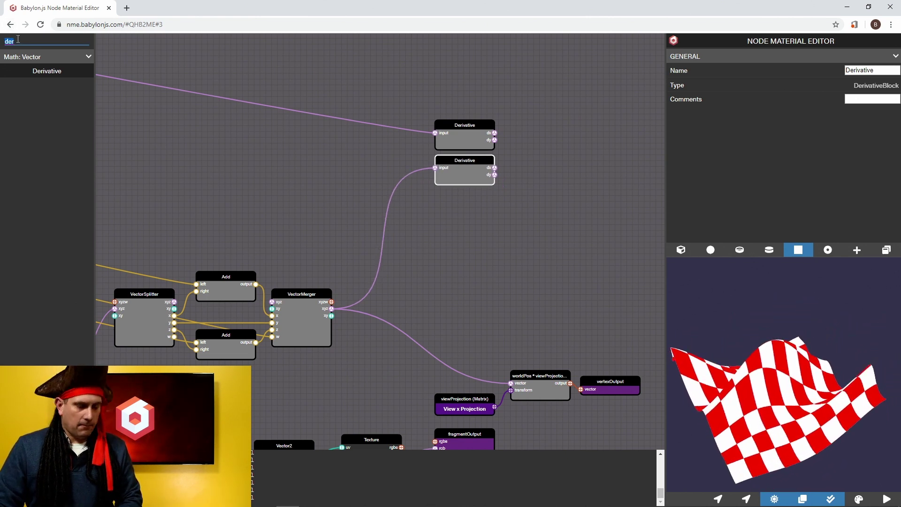
pyautogui.write('leng')
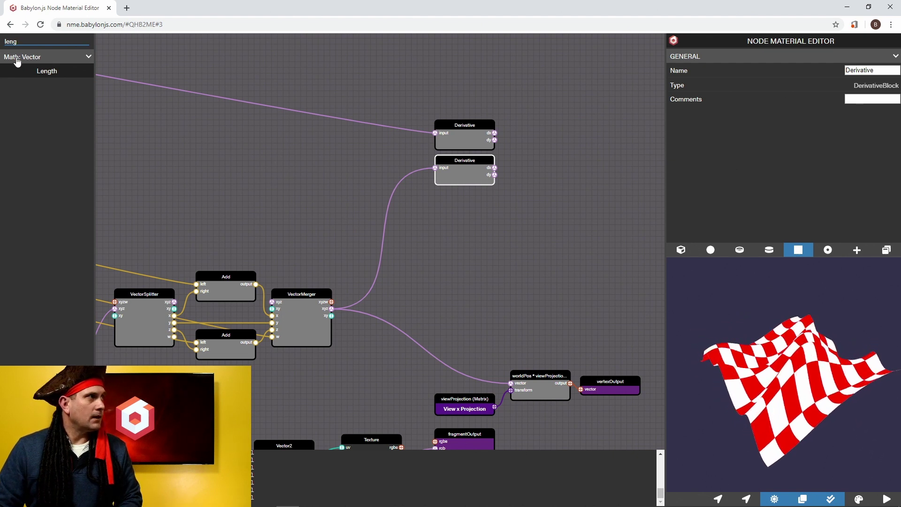
pyautogui.moveTo(18, 68); pyautogui.dragTo(530, 104)
pyautogui.hotkey('ctrl', 'v')
pyautogui.hotkey('ctrl', 'v')
pyautogui.hotkey('ctrl', 'v')
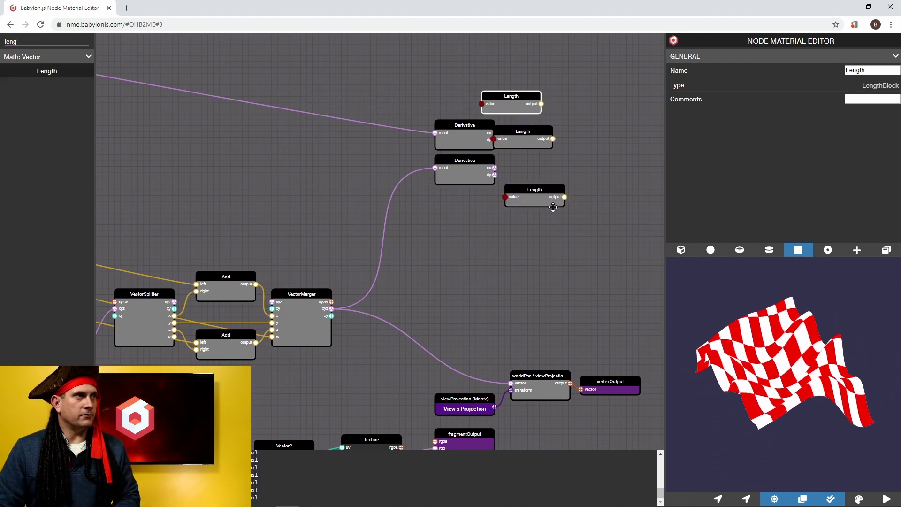
pyautogui.moveTo(568, 180); pyautogui.dragTo(501, 183)
pyautogui.scroll(6, 500, 183)
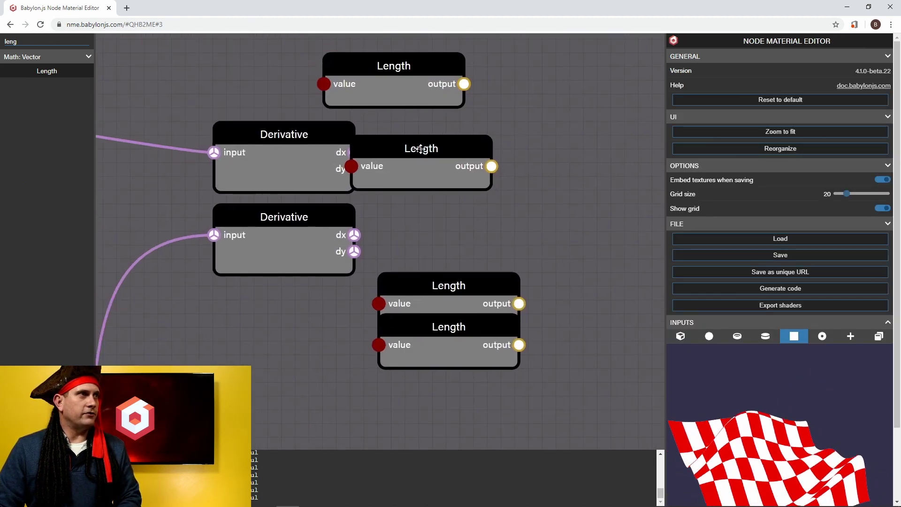
pyautogui.moveTo(431, 160); pyautogui.dragTo(470, 187)
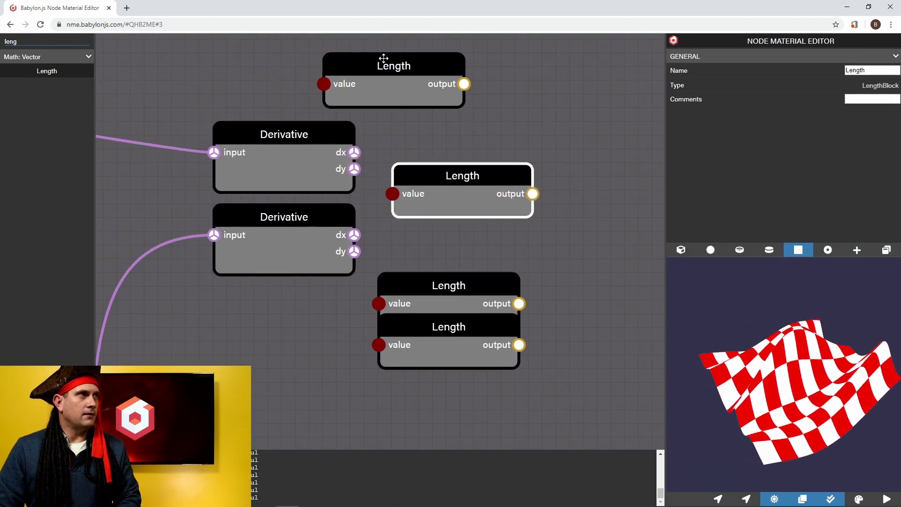
pyautogui.moveTo(393, 66); pyautogui.dragTo(460, 121)
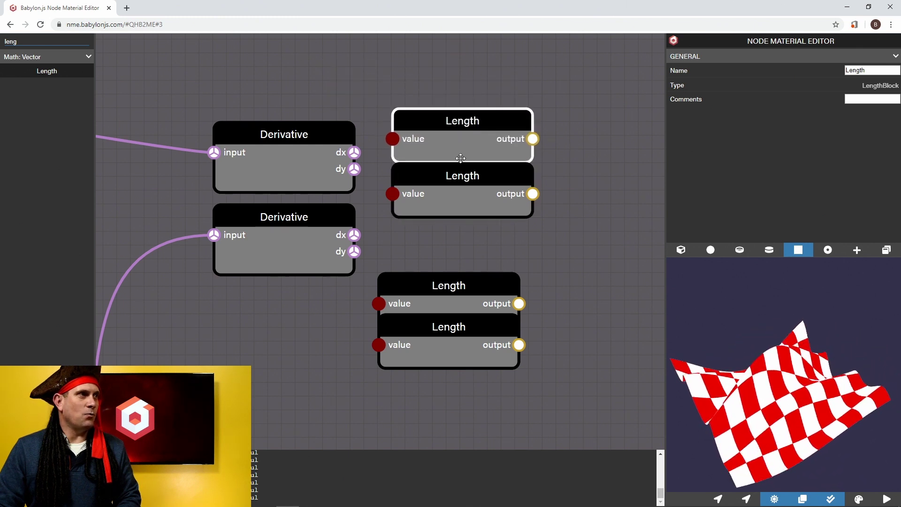
pyautogui.moveTo(439, 285); pyautogui.dragTo(453, 245)
pyautogui.moveTo(419, 325); pyautogui.dragTo(433, 305)
# Wire the Derivatives' dx and dy outputs into the Length nodes' value inputs
pyautogui.moveTo(356, 152); pyautogui.dragTo(392, 139)
pyautogui.moveTo(354, 169); pyautogui.dragTo(392, 193)
pyautogui.moveTo(354, 235); pyautogui.dragTo(392, 317)
pyautogui.tripleClick(46, 40)
# Add two Multiply nodes and multiply the Length outputs in pairs
pyautogui.press('BackSpace')
pyautogui.write('mult')
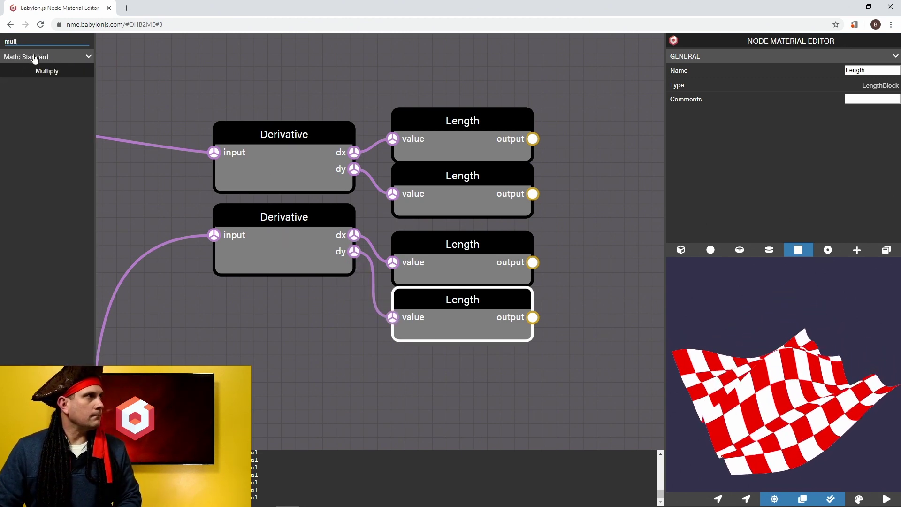
pyautogui.moveTo(47, 71); pyautogui.dragTo(659, 140)
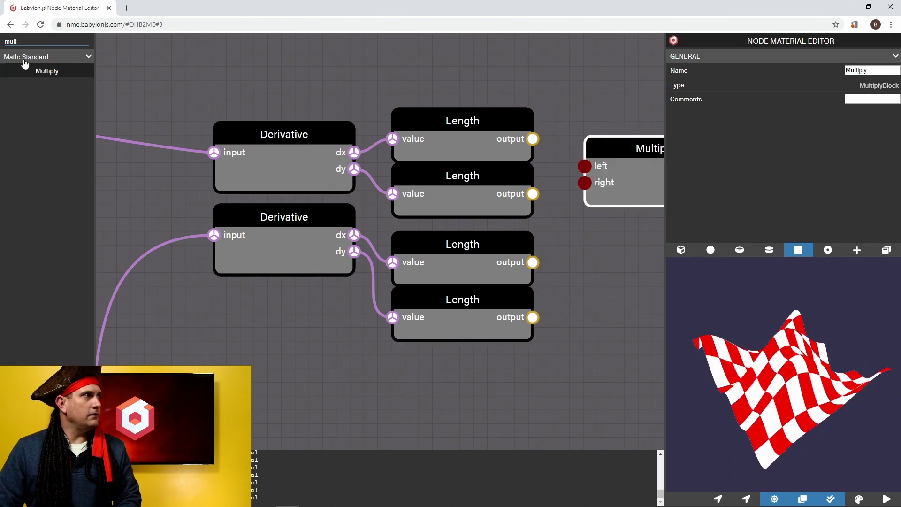
pyautogui.moveTo(47, 71); pyautogui.dragTo(605, 281)
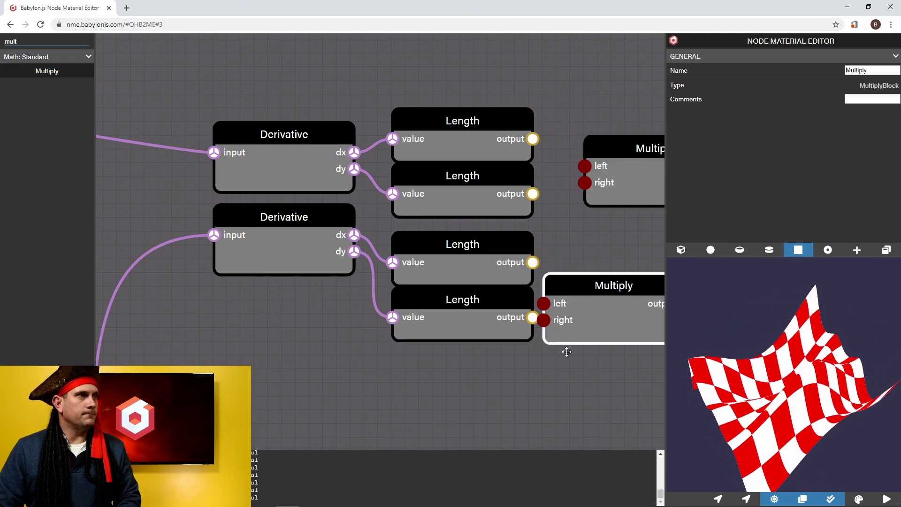
pyautogui.moveTo(565, 354); pyautogui.dragTo(359, 353)
pyautogui.moveTo(331, 138); pyautogui.dragTo(330, 192)
pyautogui.moveTo(371, 285); pyautogui.dragTo(398, 258)
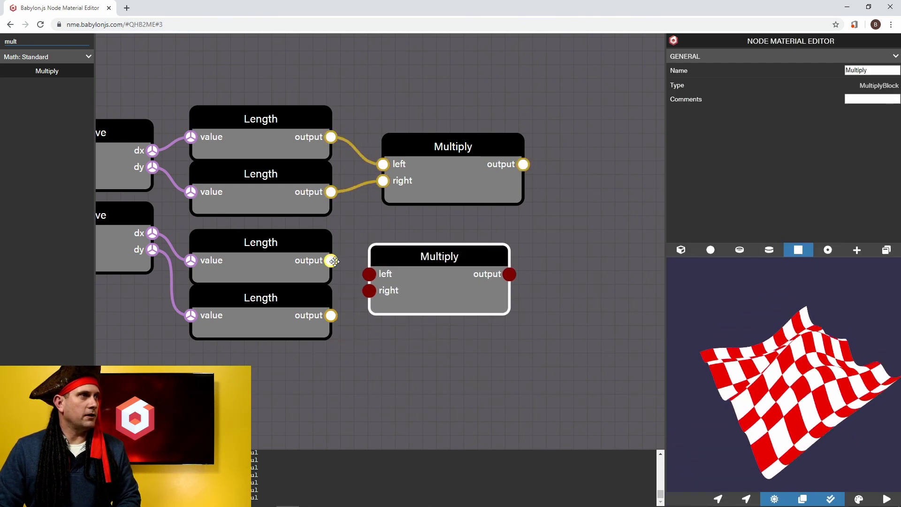
pyautogui.moveTo(331, 260); pyautogui.dragTo(331, 314)
# Add a Divide node dividing the upper Multiply result by the lower one
pyautogui.doubleClick(56, 41)
pyautogui.write('divid')
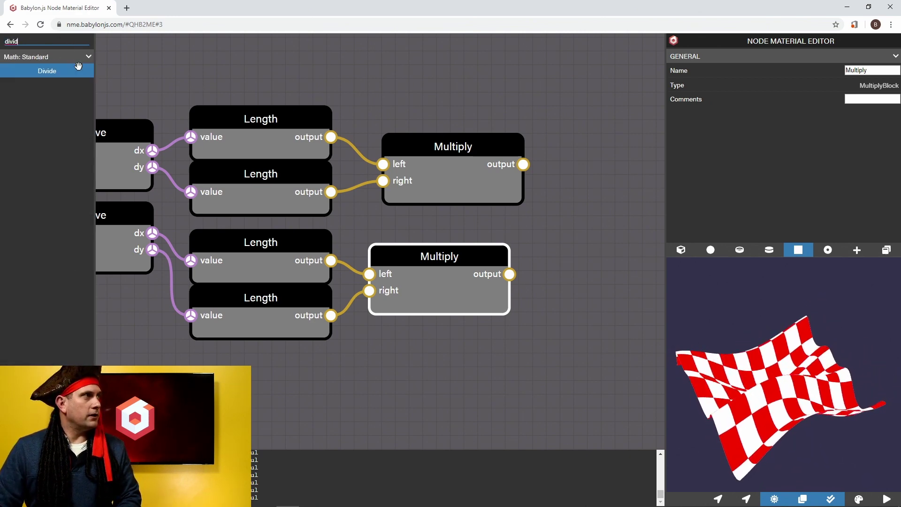
pyautogui.moveTo(70, 69)
pyautogui.mouseDown()
pyautogui.moveTo(644, 237)
pyautogui.moveTo(640, 226)
pyautogui.moveTo(461, 238)
pyautogui.moveTo(461, 212)
pyautogui.mouseUp()
pyautogui.click(519, 314)
pyautogui.moveTo(385, 170)
pyautogui.mouseDown()
pyautogui.moveTo(450, 225)
pyautogui.moveTo(368, 280)
pyautogui.mouseUp()
pyautogui.moveTo(446, 281); pyautogui.dragTo(394, 288)
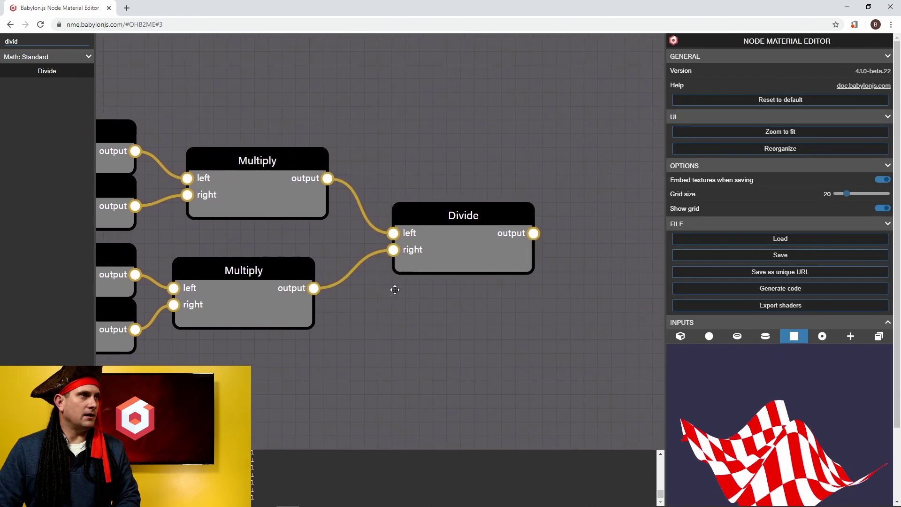
pyautogui.moveTo(428, 213); pyautogui.dragTo(397, 218)
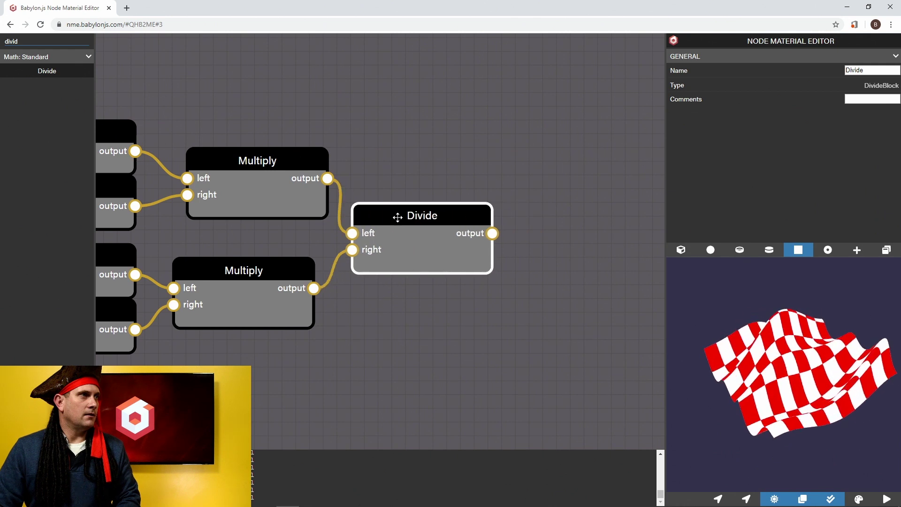
# Add a Multiply and a Float node, and wire the Divide result into the Multiply
pyautogui.doubleClick(34, 42)
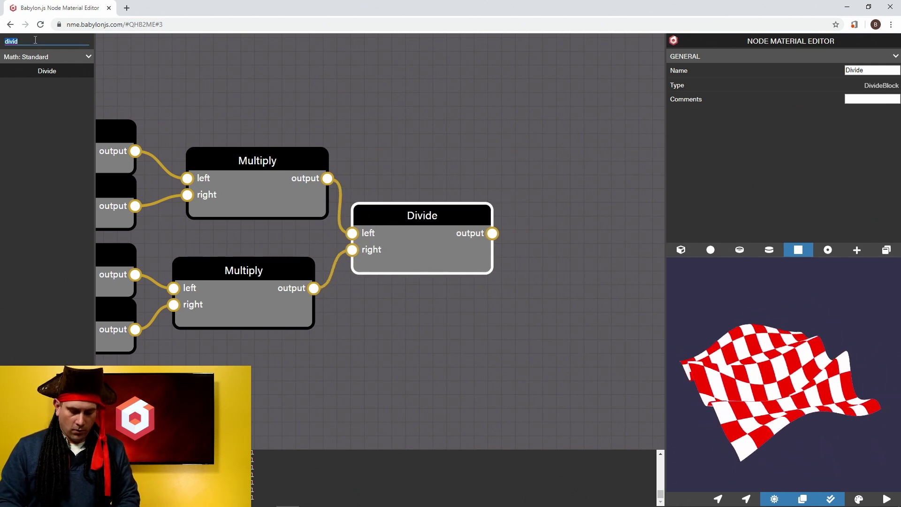
pyautogui.write('mult')
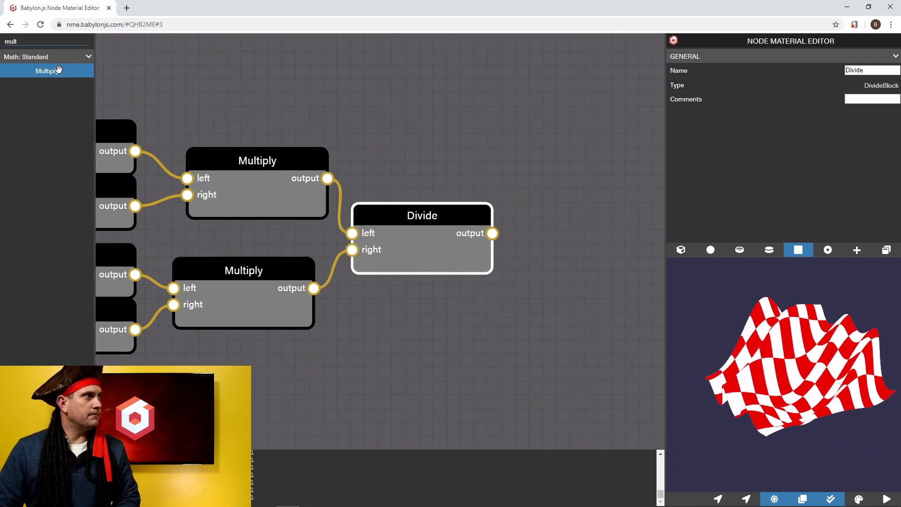
pyautogui.moveTo(72, 73); pyautogui.dragTo(628, 274)
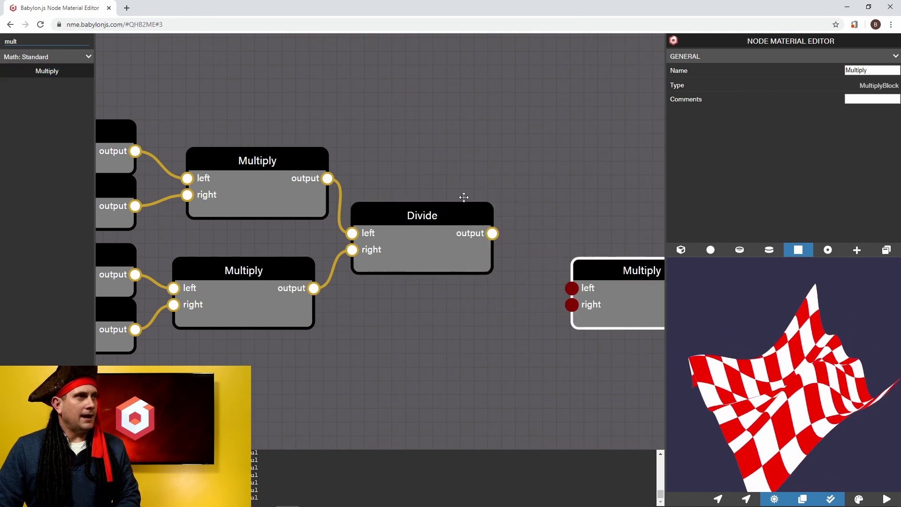
pyautogui.doubleClick(41, 42)
pyautogui.write('float')
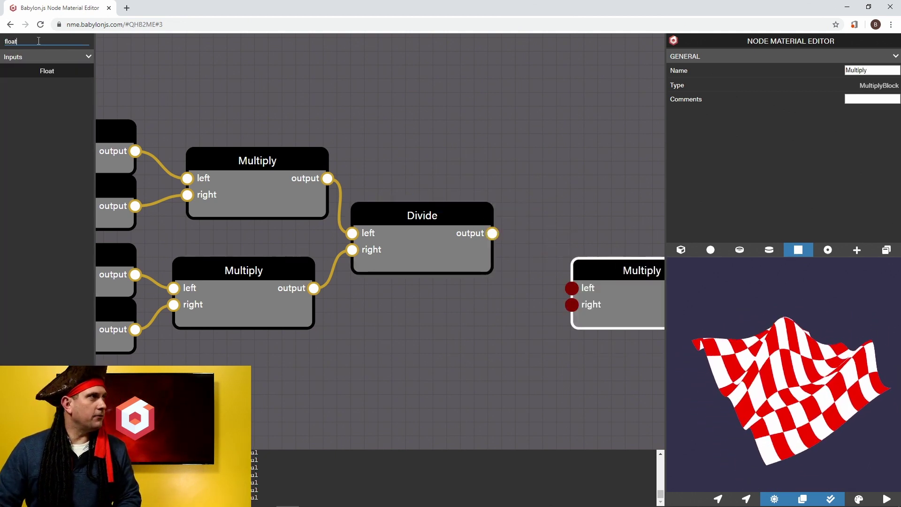
pyautogui.moveTo(58, 71); pyautogui.dragTo(430, 320)
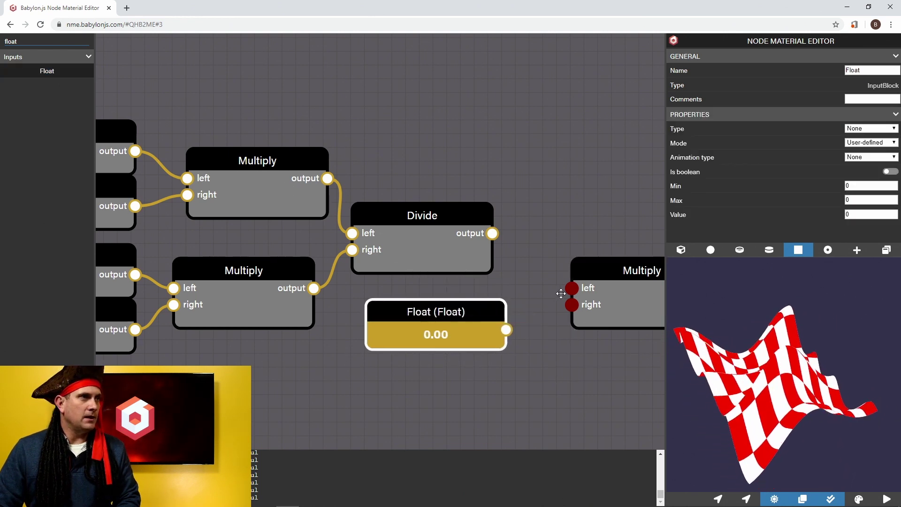
pyautogui.moveTo(584, 271); pyautogui.dragTo(556, 244)
pyautogui.moveTo(492, 233); pyautogui.dragTo(506, 330)
# Rename the Float to causticPower with maximum 1, and set how it is exposed
pyautogui.click(480, 308)
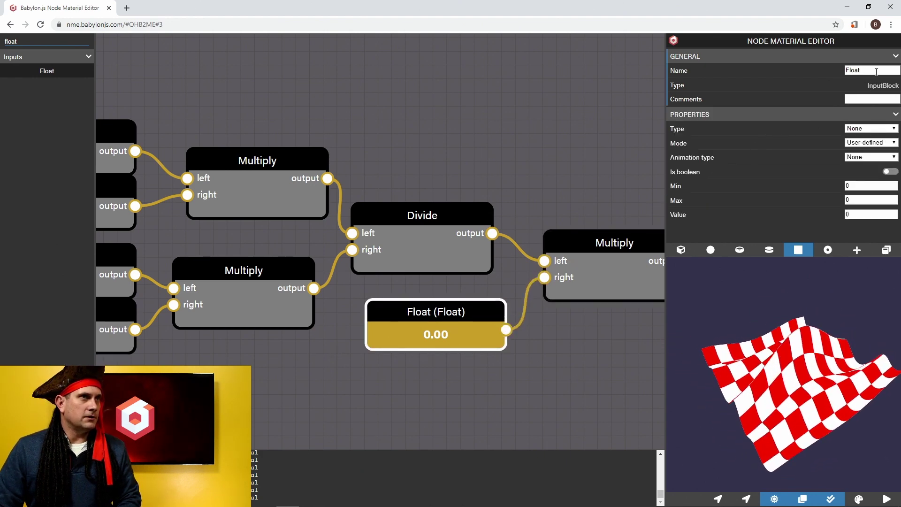
pyautogui.write('causticPower')
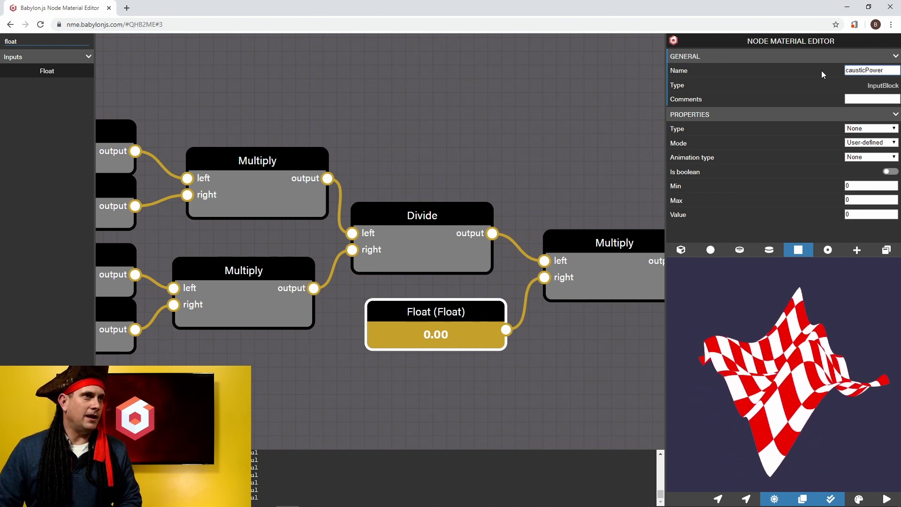
pyautogui.press('Return')
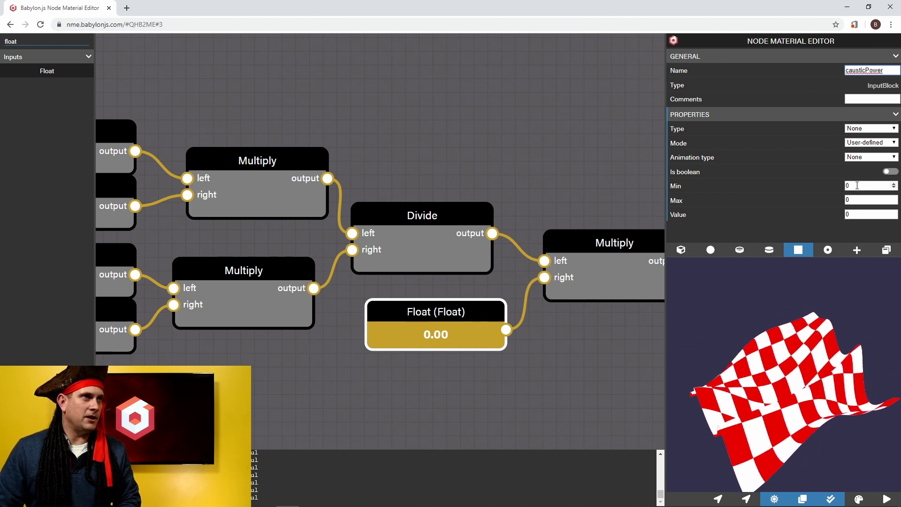
pyautogui.doubleClick(861, 199)
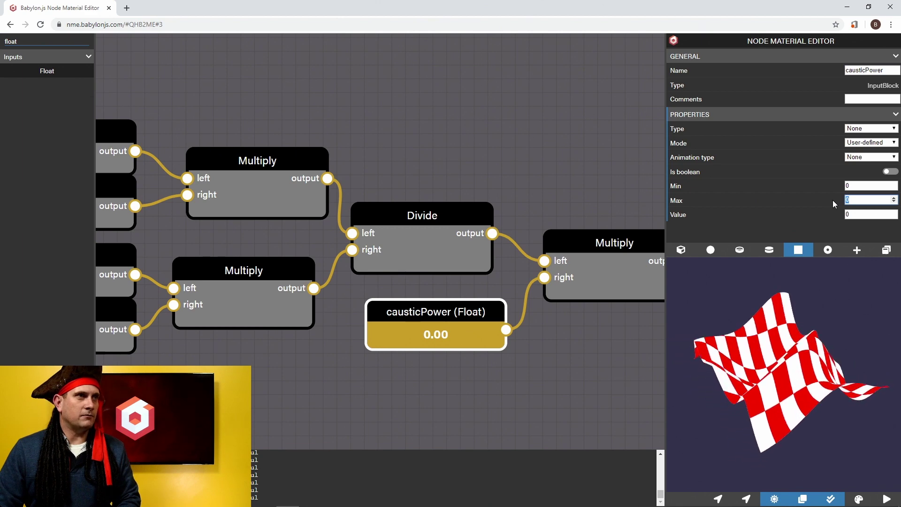
pyautogui.write('1')
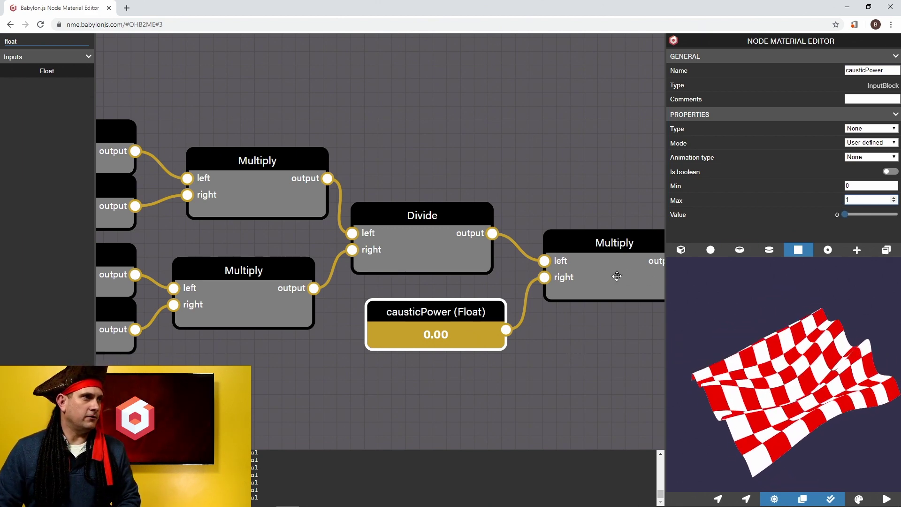
pyautogui.click(870, 128)
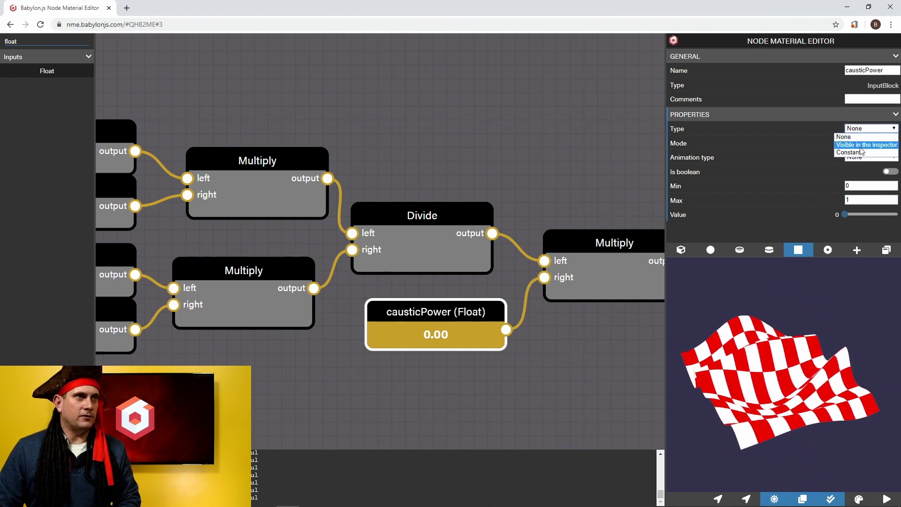
pyautogui.click(865, 146)
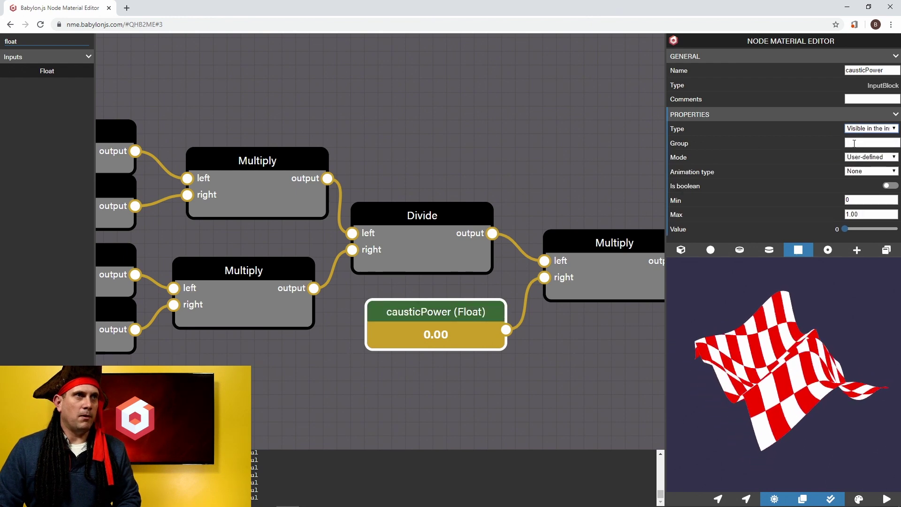
pyautogui.click(562, 373)
pyautogui.moveTo(532, 372); pyautogui.dragTo(382, 253)
pyautogui.scroll(-5, 337, 332)
pyautogui.scroll(-4, 407, 227)
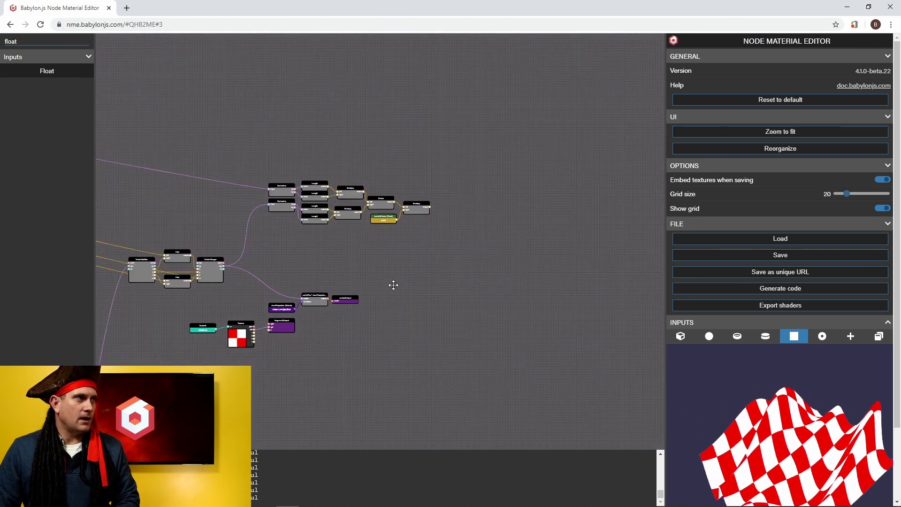
pyautogui.click(282, 307)
pyautogui.scroll(4, 315, 288)
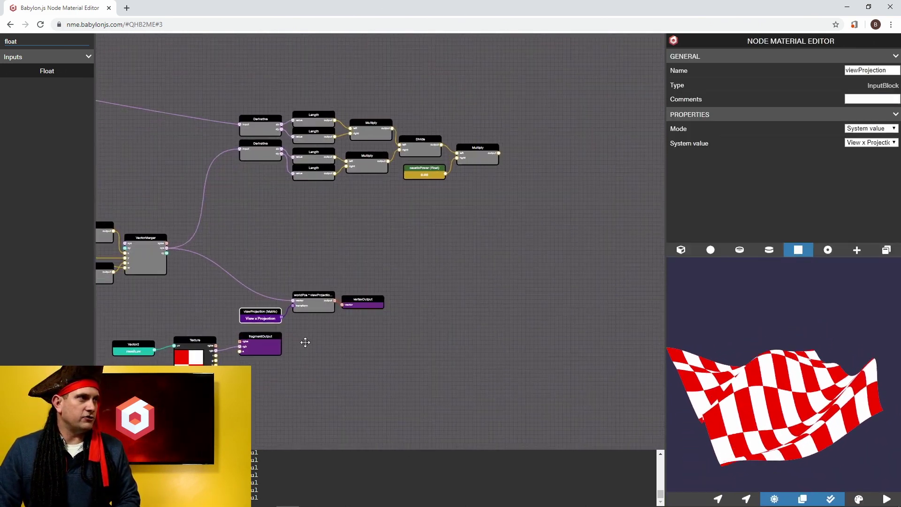
pyautogui.scroll(3, 305, 342)
pyautogui.moveTo(341, 304); pyautogui.dragTo(364, 271)
pyautogui.click(407, 248)
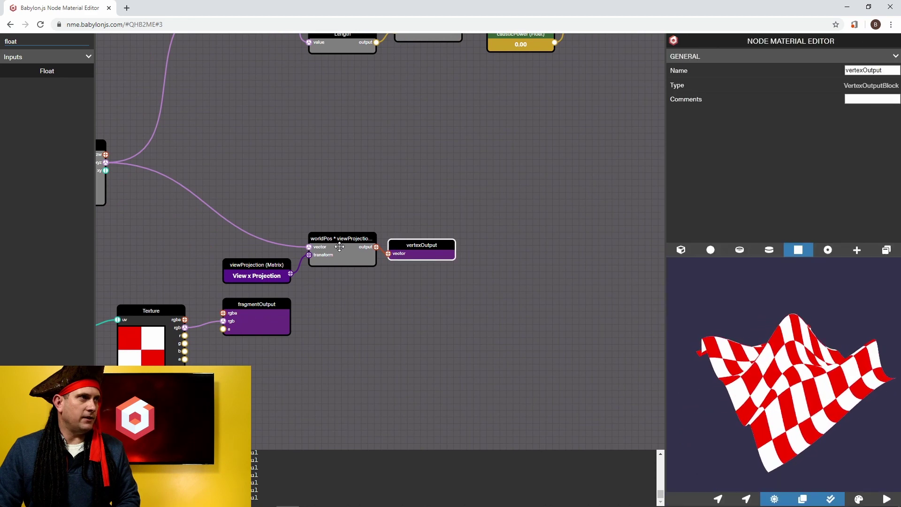
pyautogui.click(339, 246)
pyautogui.click(261, 265)
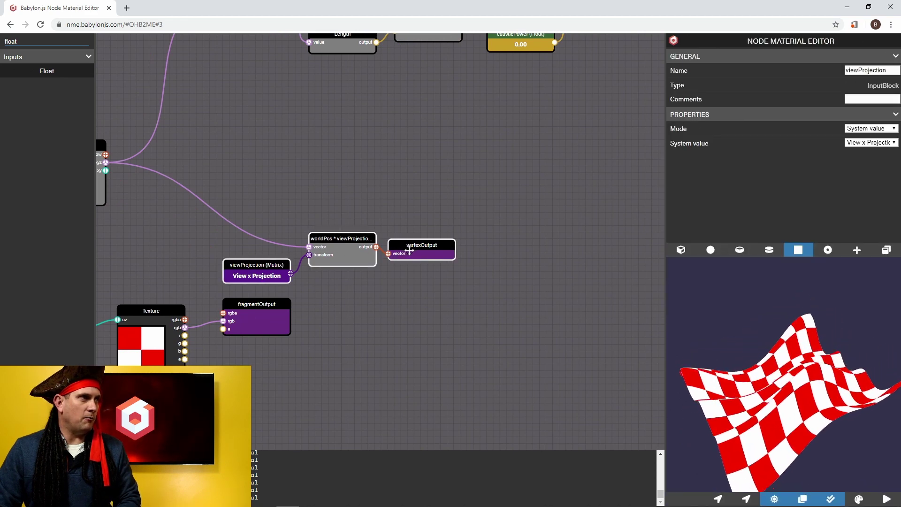
pyautogui.click(446, 272)
pyautogui.click(444, 245)
pyautogui.moveTo(427, 323); pyautogui.dragTo(503, 286)
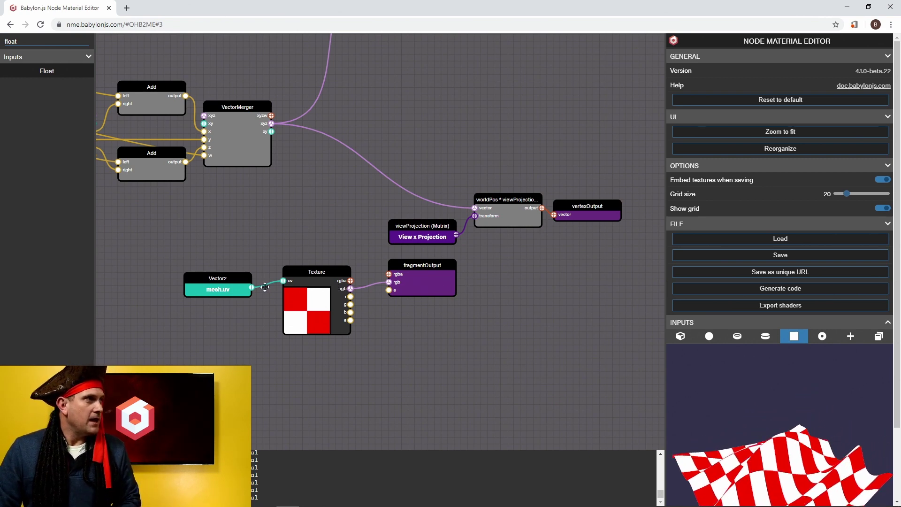
# Move the mesh.uv, Texture and fragmentOutput nodes up beside the math nodes
pyautogui.click(230, 285)
pyautogui.click(324, 287)
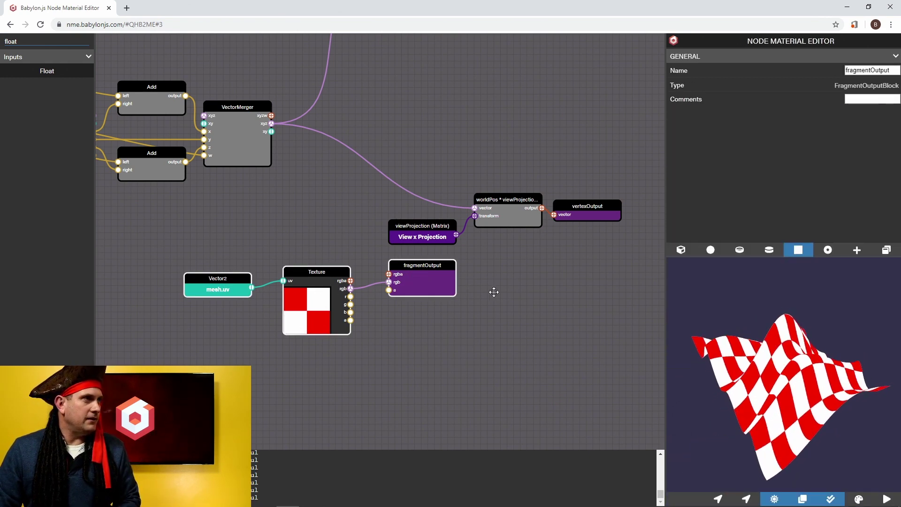
pyautogui.click(416, 280)
pyautogui.scroll(-1, 494, 292)
pyautogui.scroll(-3, 493, 292)
pyautogui.moveTo(535, 291); pyautogui.dragTo(422, 311)
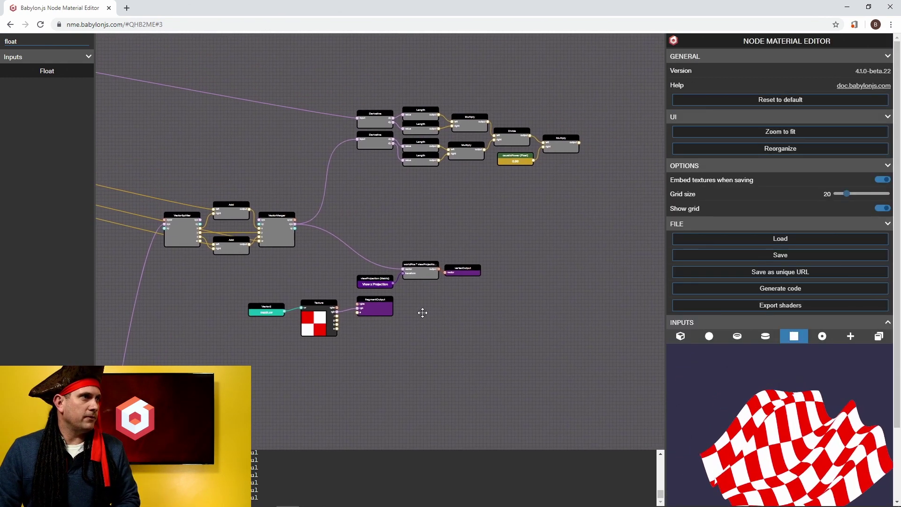
pyautogui.click(247, 312)
pyautogui.click(324, 304)
pyautogui.click(383, 309)
pyautogui.moveTo(384, 309); pyautogui.dragTo(646, 180)
pyautogui.moveTo(582, 218); pyautogui.dragTo(393, 335)
pyautogui.scroll(4, 394, 335)
pyautogui.moveTo(492, 248); pyautogui.dragTo(513, 220)
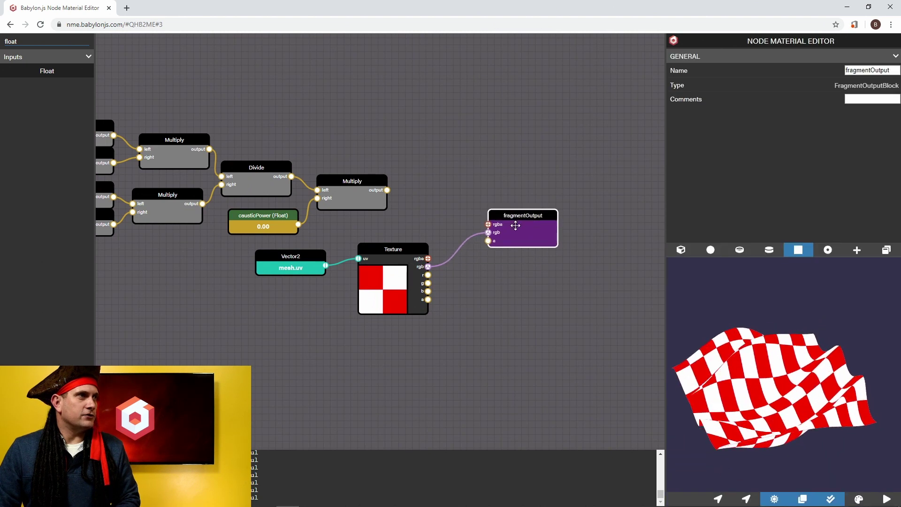
# Delete the mesh.uv Vector2 and checkerboard Texture nodes
pyautogui.click(403, 256)
pyautogui.click(300, 268)
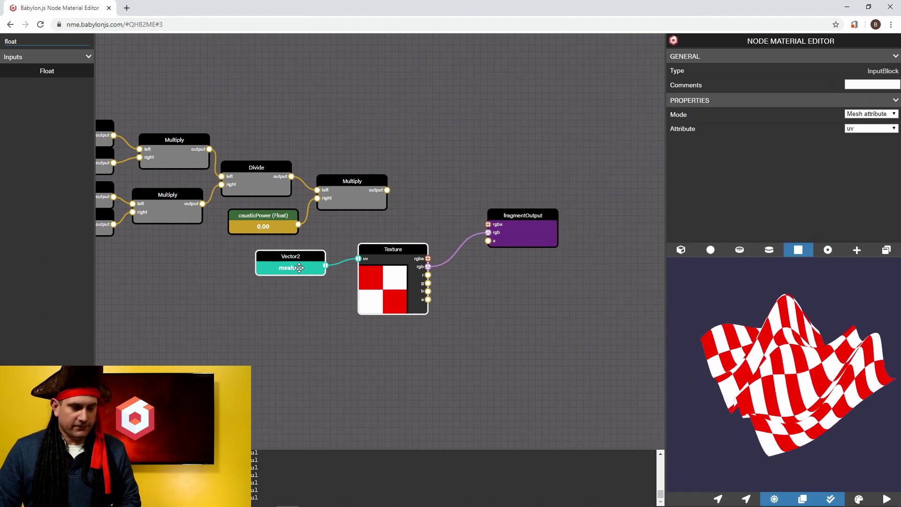
pyautogui.press('Delete')
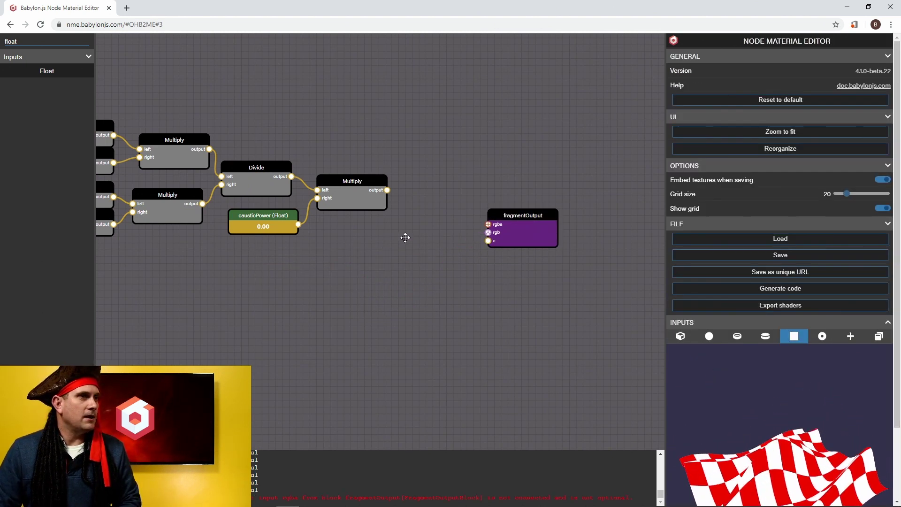
# Link the final Multiply output to fragmentOutput's rgb and raise causticPower to 0.18
pyautogui.moveTo(387, 190); pyautogui.dragTo(489, 232)
pyautogui.scroll(-2, 774, 472)
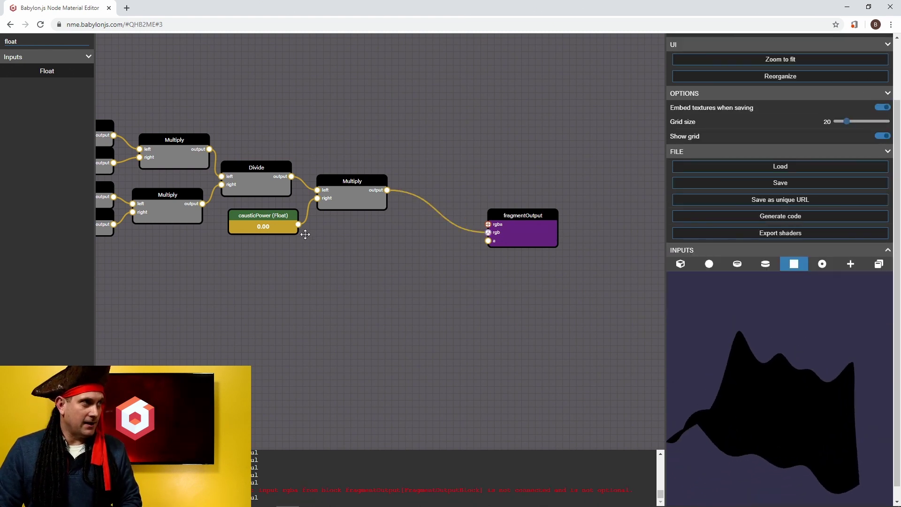
pyautogui.click(282, 217)
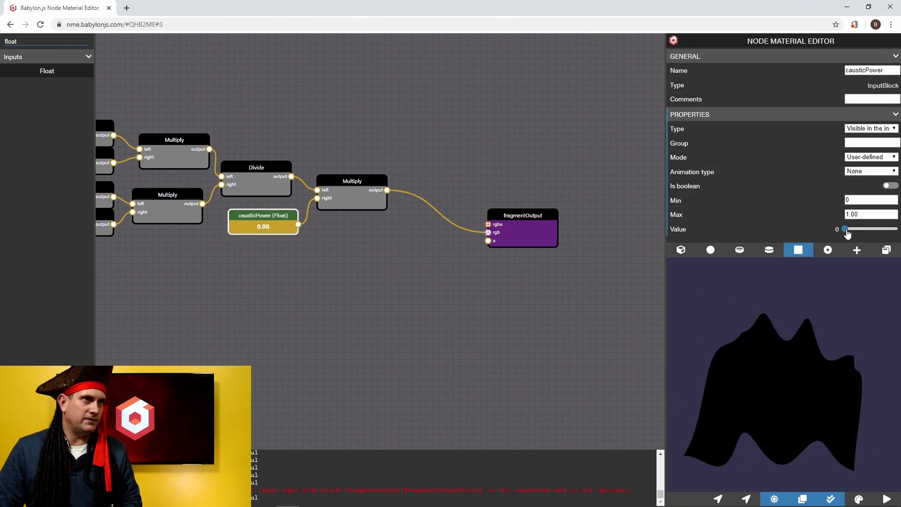
pyautogui.moveTo(847, 233); pyautogui.dragTo(853, 234)
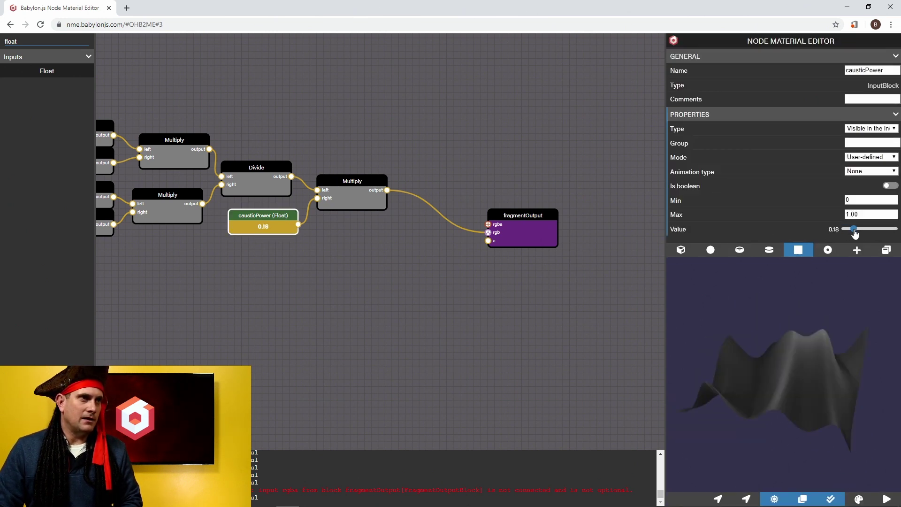
pyautogui.moveTo(775, 380); pyautogui.dragTo(757, 386)
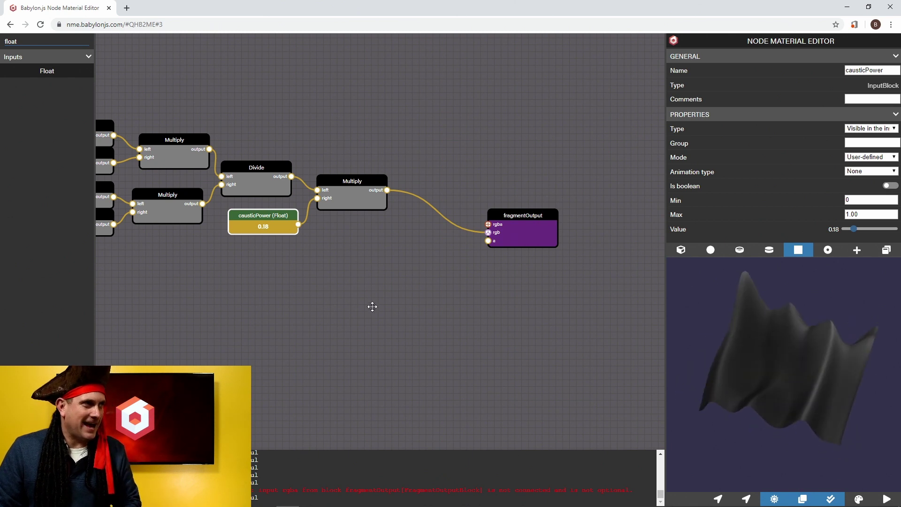
# Drag the worldPos * viewProjection TransformBlock up beside the green Gerstner wave frames
pyautogui.scroll(-5, 368, 305)
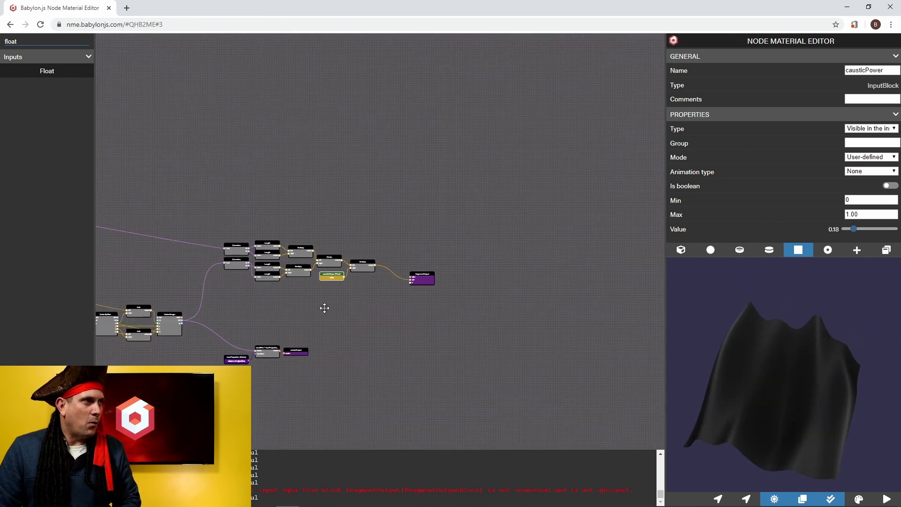
pyautogui.moveTo(324, 305); pyautogui.dragTo(503, 265)
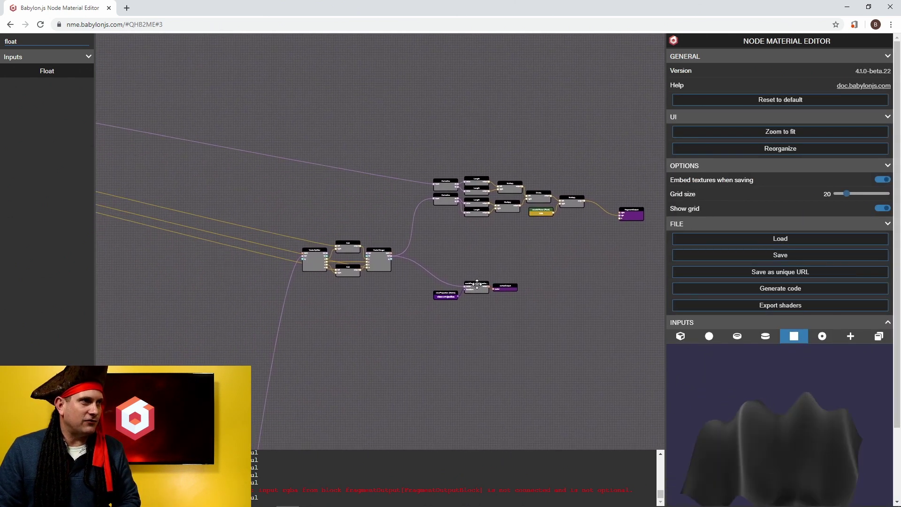
pyautogui.click(477, 284)
pyautogui.scroll(5, 475, 282)
pyautogui.click(467, 241)
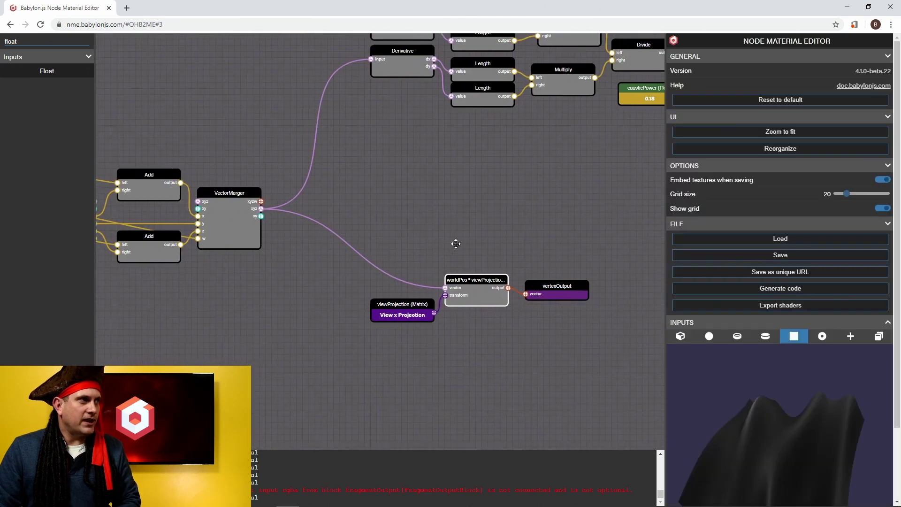
pyautogui.moveTo(466, 241); pyautogui.dragTo(483, 236)
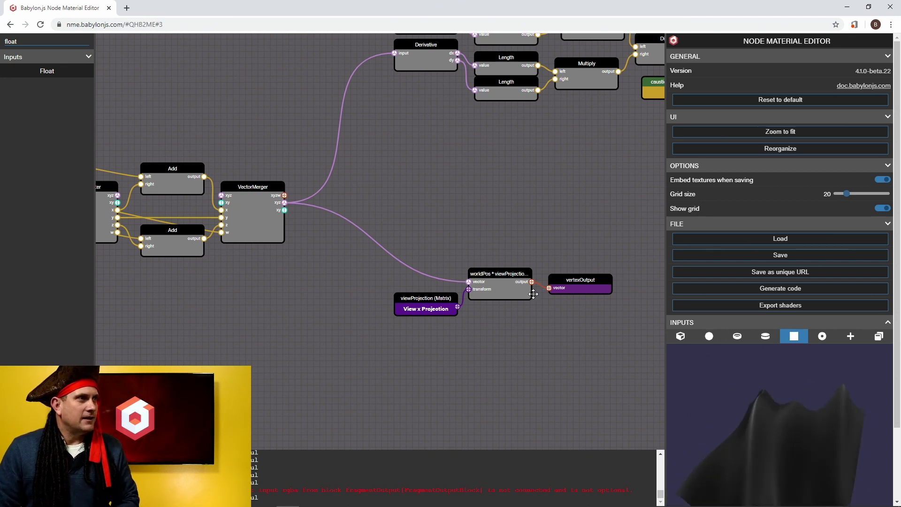
pyautogui.click(503, 272)
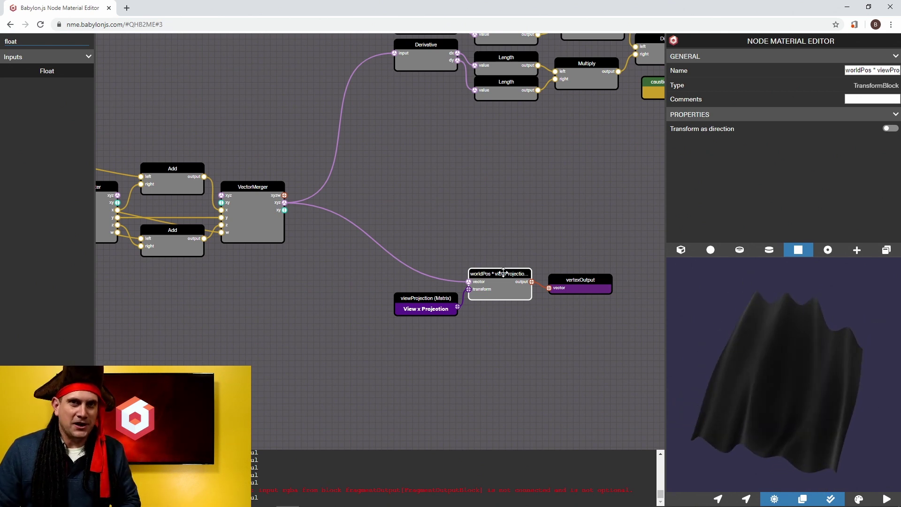
pyautogui.scroll(-5, 502, 272)
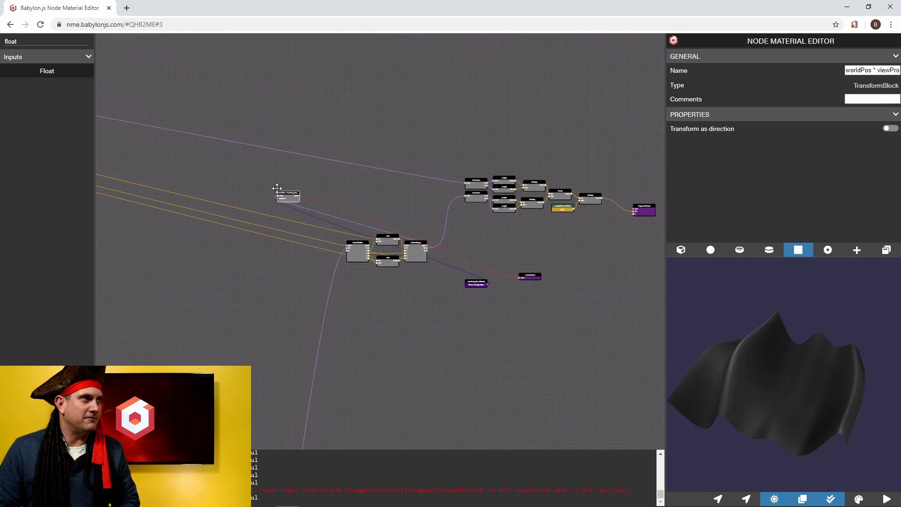
pyautogui.moveTo(208, 150); pyautogui.dragTo(207, 189)
pyautogui.moveTo(192, 155); pyautogui.dragTo(519, 178)
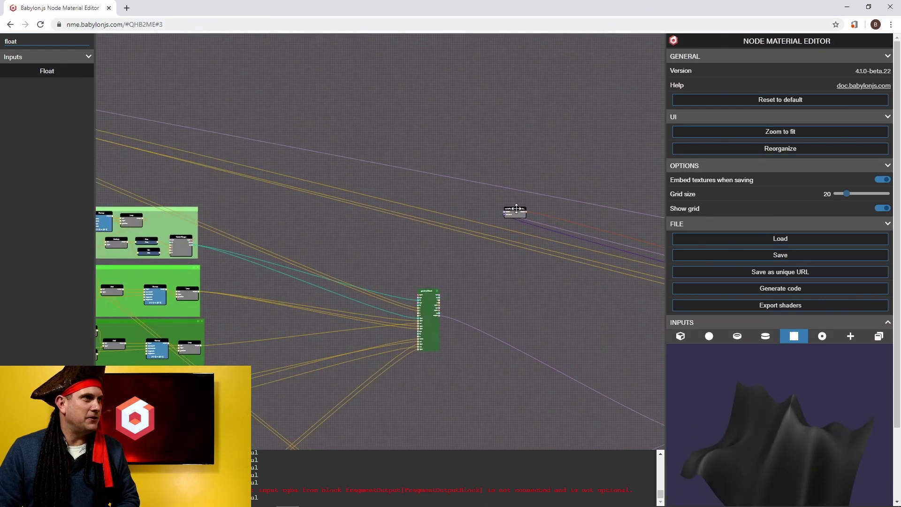
pyautogui.moveTo(516, 209); pyautogui.dragTo(187, 120)
# Link VectorSplitter's xyz into the worldPos * viewProjection vector input, replacing the old link
pyautogui.click(141, 100)
pyautogui.moveTo(141, 100); pyautogui.dragTo(249, 149)
pyautogui.scroll(10, 249, 149)
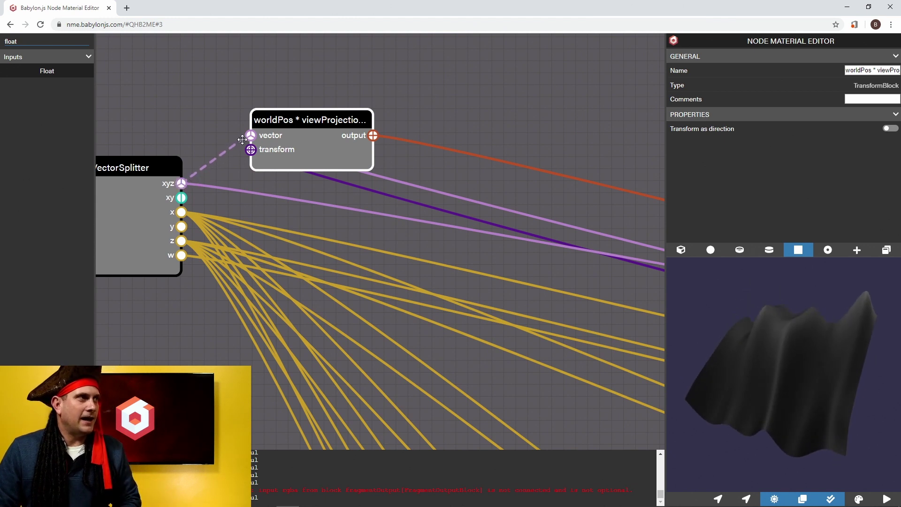
pyautogui.moveTo(182, 183); pyautogui.dragTo(251, 136)
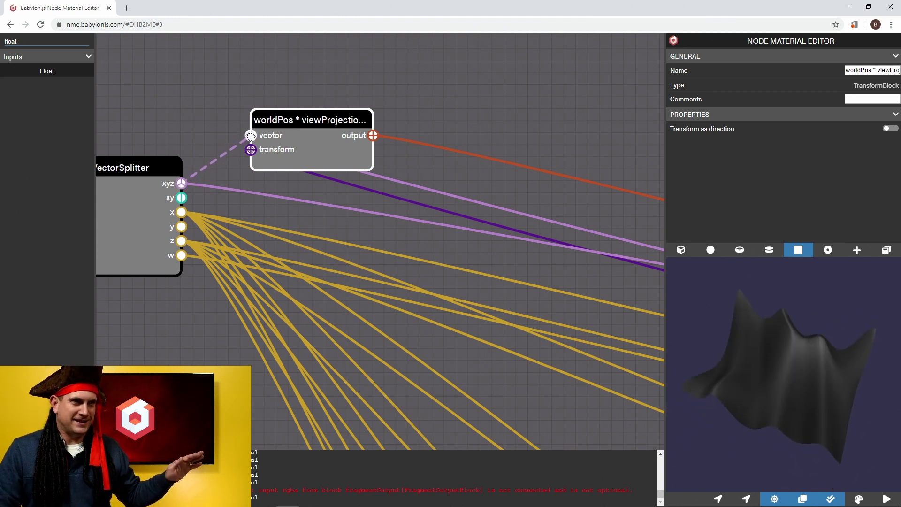
pyautogui.moveTo(250, 136); pyautogui.dragTo(251, 136)
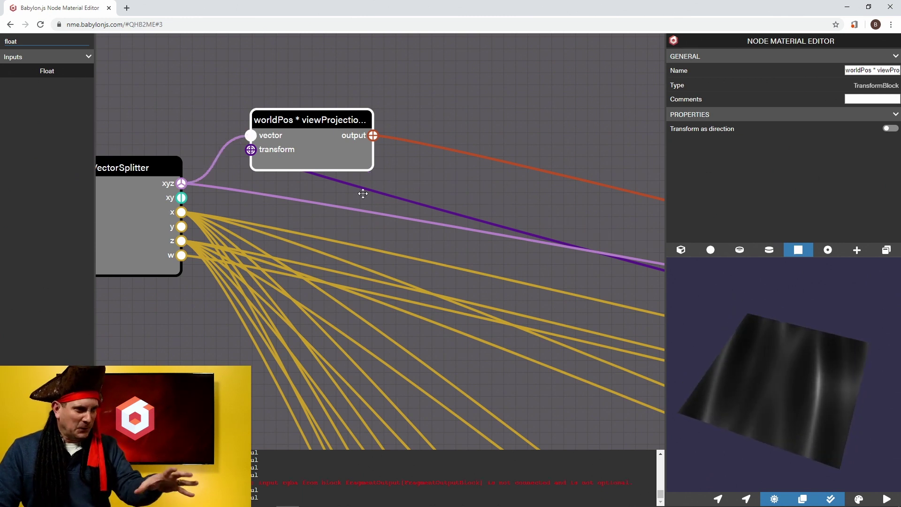
pyautogui.moveTo(783, 404); pyautogui.dragTo(796, 415)
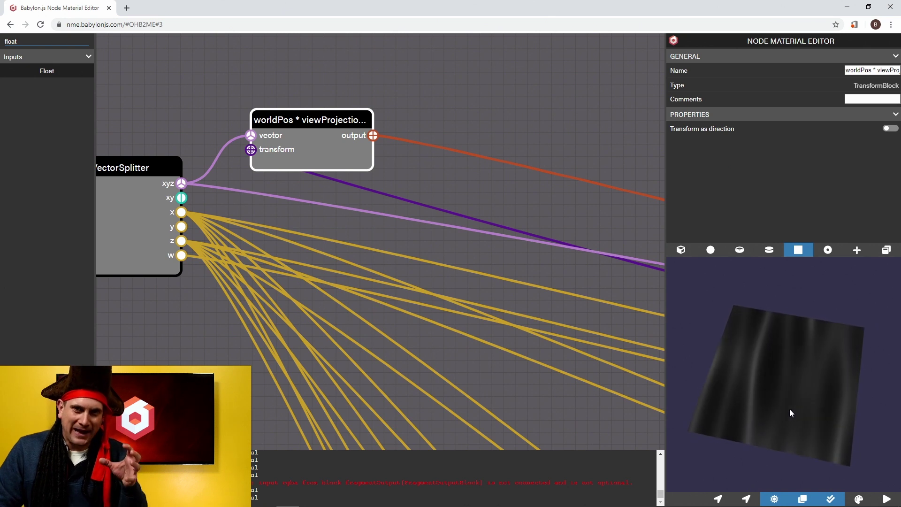
pyautogui.moveTo(789, 408)
pyautogui.mouseDown()
pyautogui.moveTo(797, 369)
pyautogui.moveTo(790, 400)
pyautogui.mouseUp()
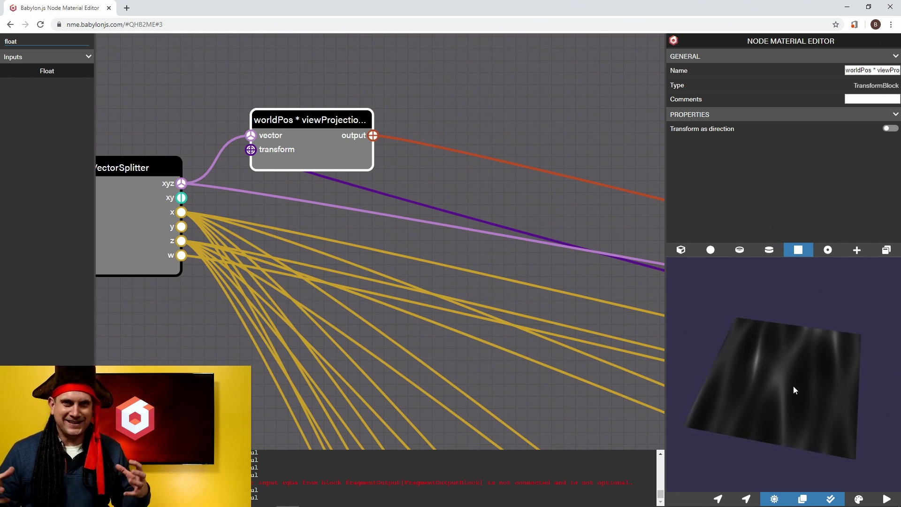
# Move the small grey node to the right and pan to the stacked green, purple, red and yellow wave groups
pyautogui.scroll(-3, 775, 381)
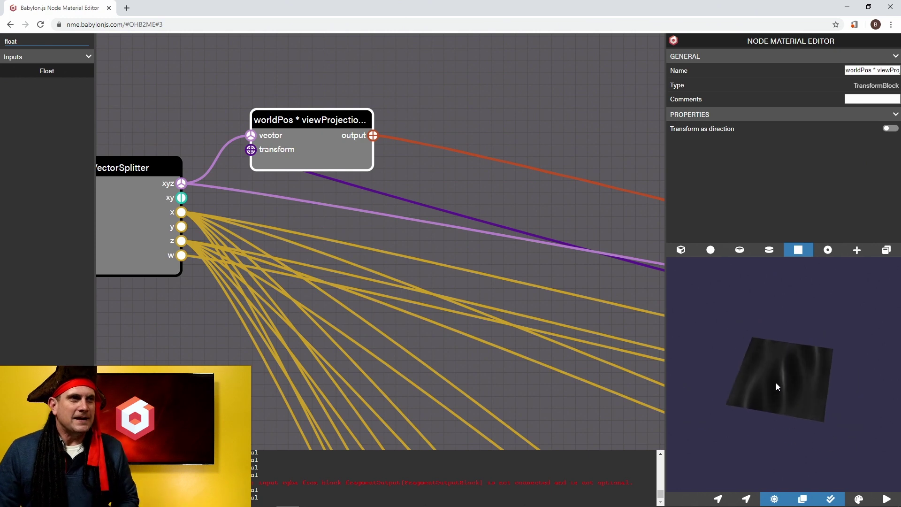
pyautogui.scroll(-5, 775, 382)
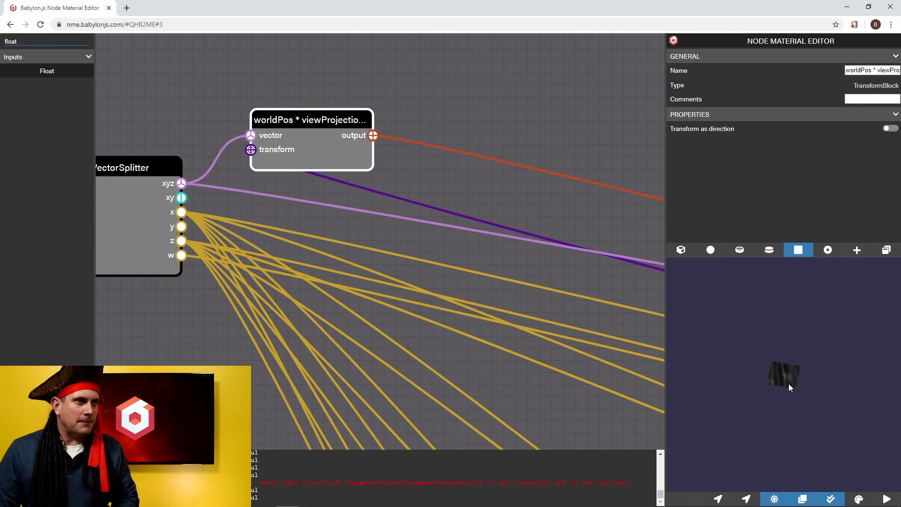
pyautogui.scroll(8, 787, 384)
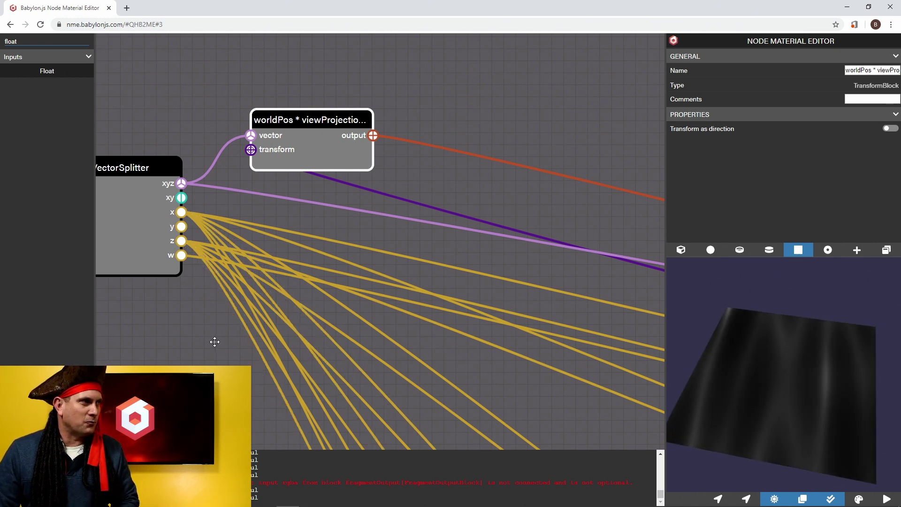
pyautogui.scroll(-10, 216, 341)
pyautogui.moveTo(391, 306); pyautogui.dragTo(266, 189)
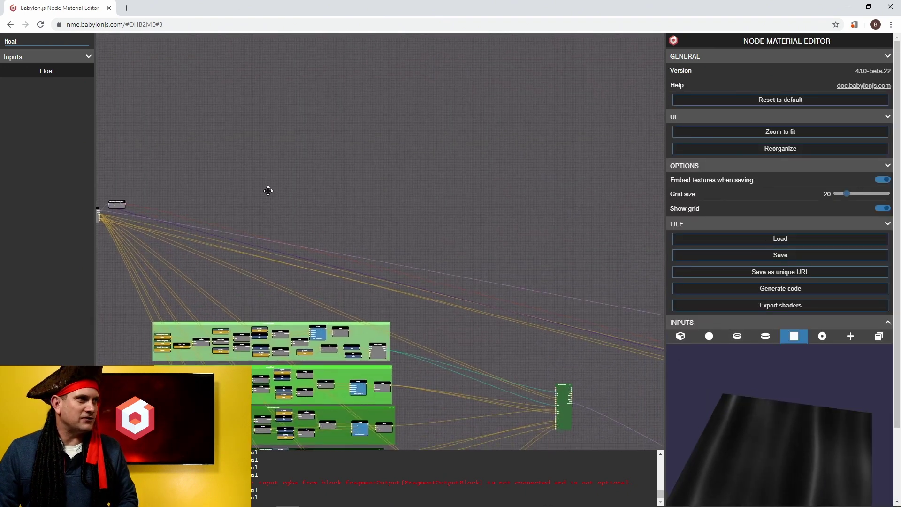
pyautogui.scroll(-3, 266, 189)
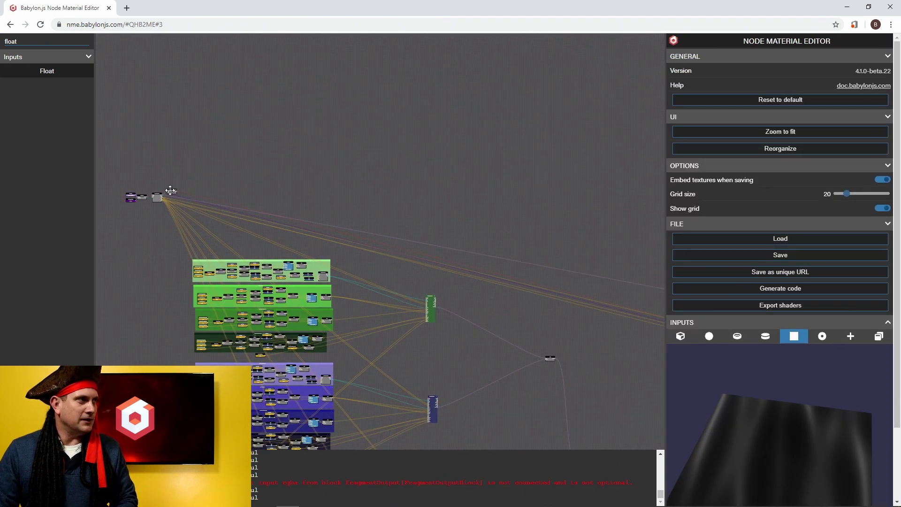
pyautogui.moveTo(171, 190); pyautogui.dragTo(547, 267)
pyautogui.moveTo(559, 235); pyautogui.dragTo(508, 315)
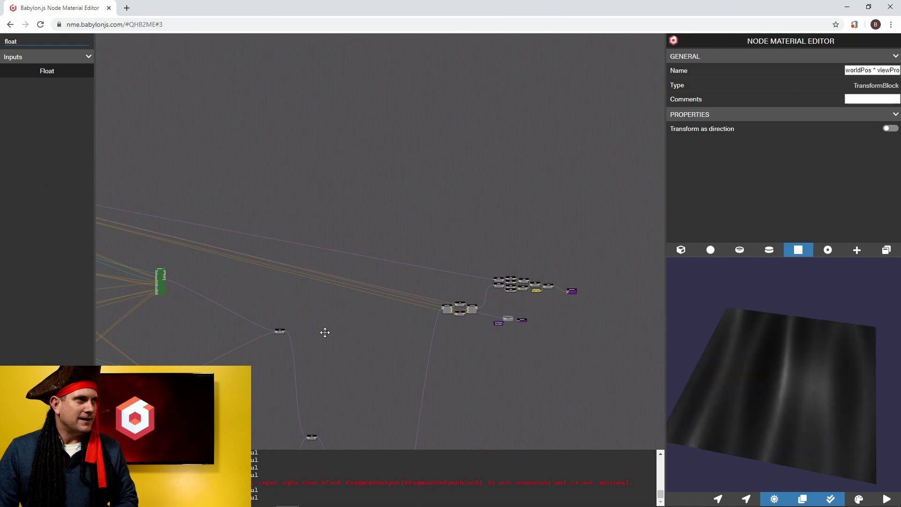
pyautogui.moveTo(320, 332); pyautogui.dragTo(345, 293)
pyautogui.moveTo(164, 319); pyautogui.dragTo(185, 203)
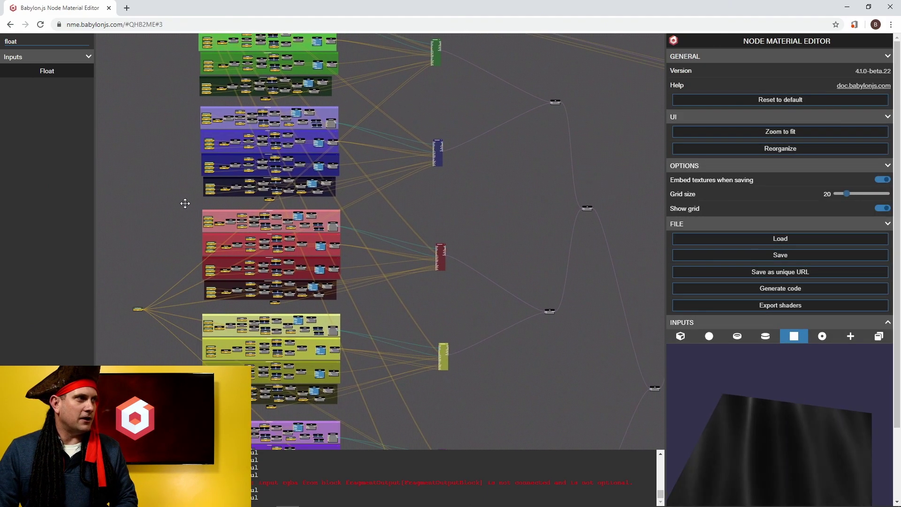
# Enter 2 as the resolution Float input's value for a denser caustic pattern
pyautogui.click(138, 307)
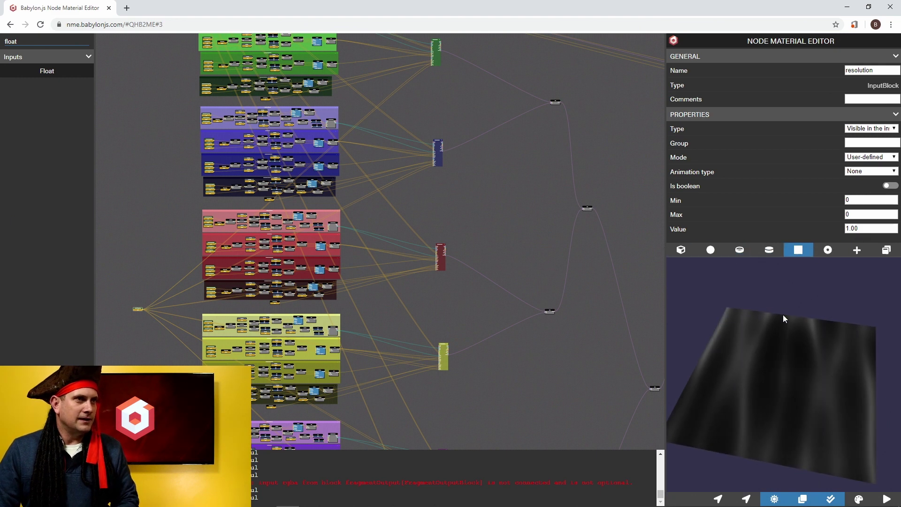
pyautogui.moveTo(783, 317); pyautogui.dragTo(798, 372)
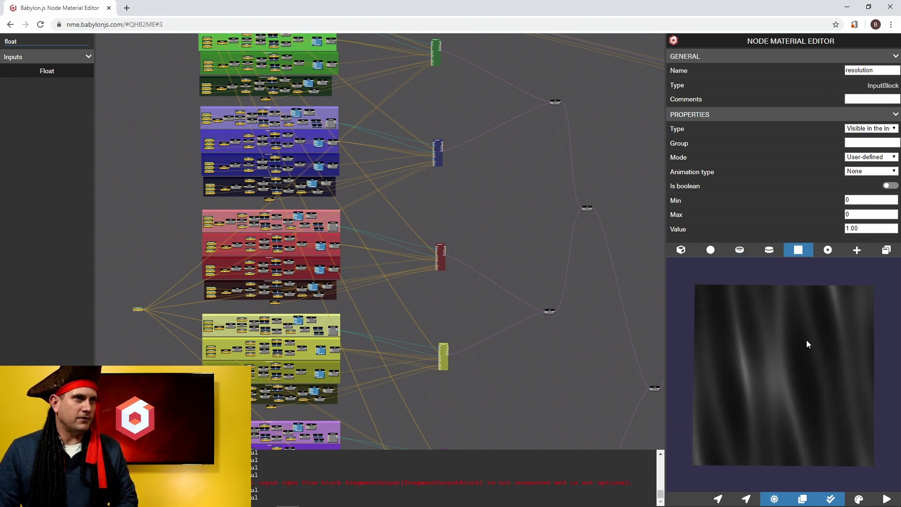
pyautogui.doubleClick(859, 229)
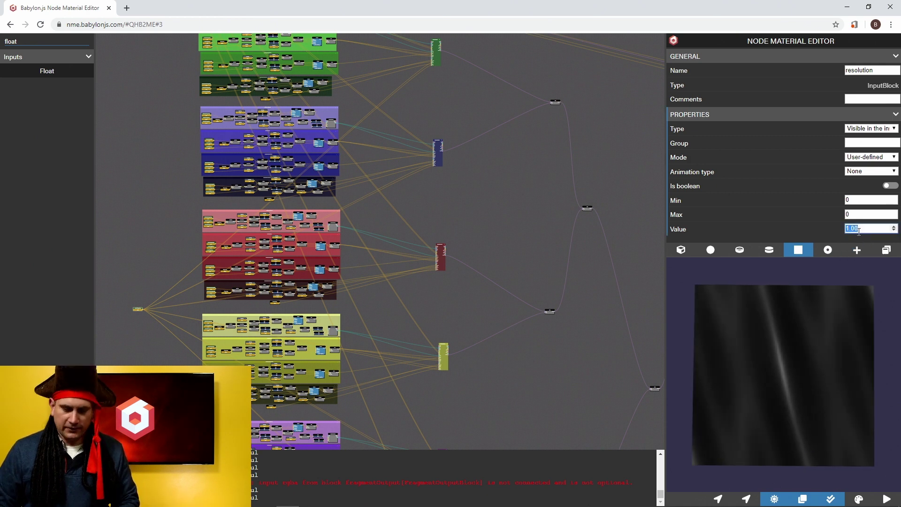
pyautogui.write('2')
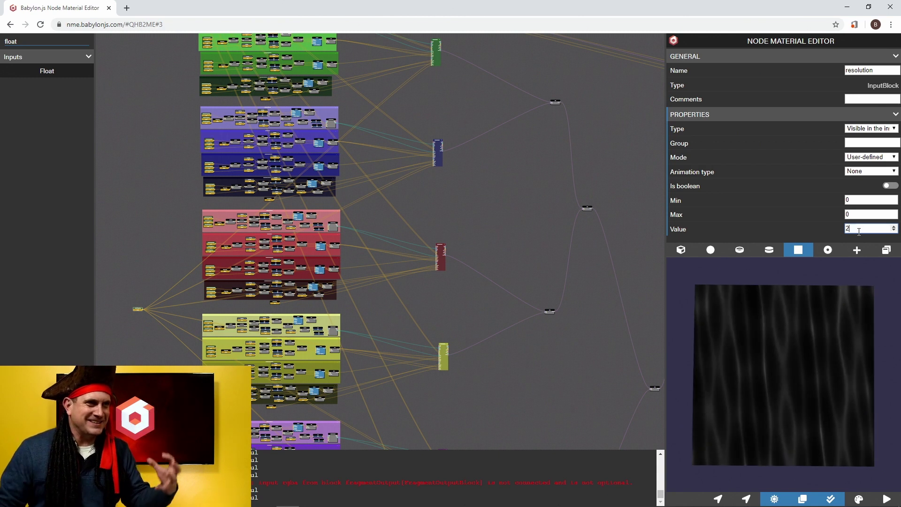
pyautogui.scroll(3, 804, 409)
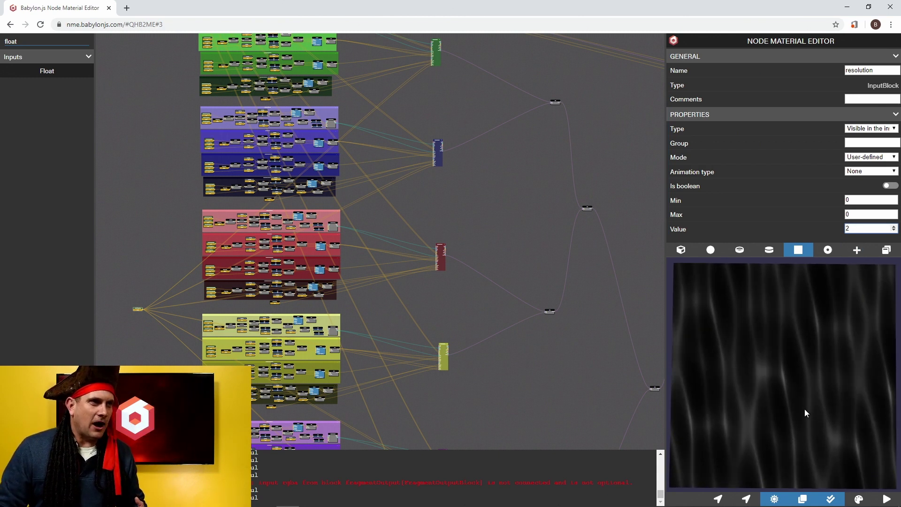
pyautogui.moveTo(804, 408); pyautogui.dragTo(767, 397)
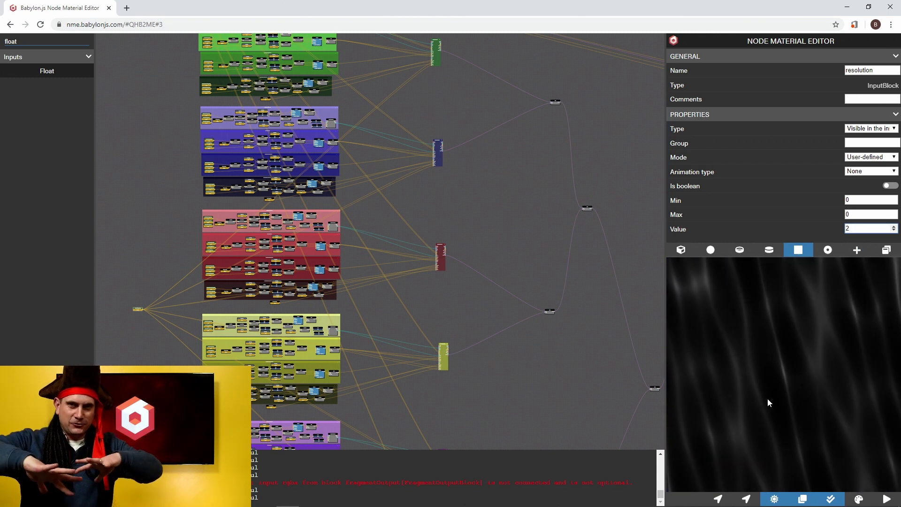